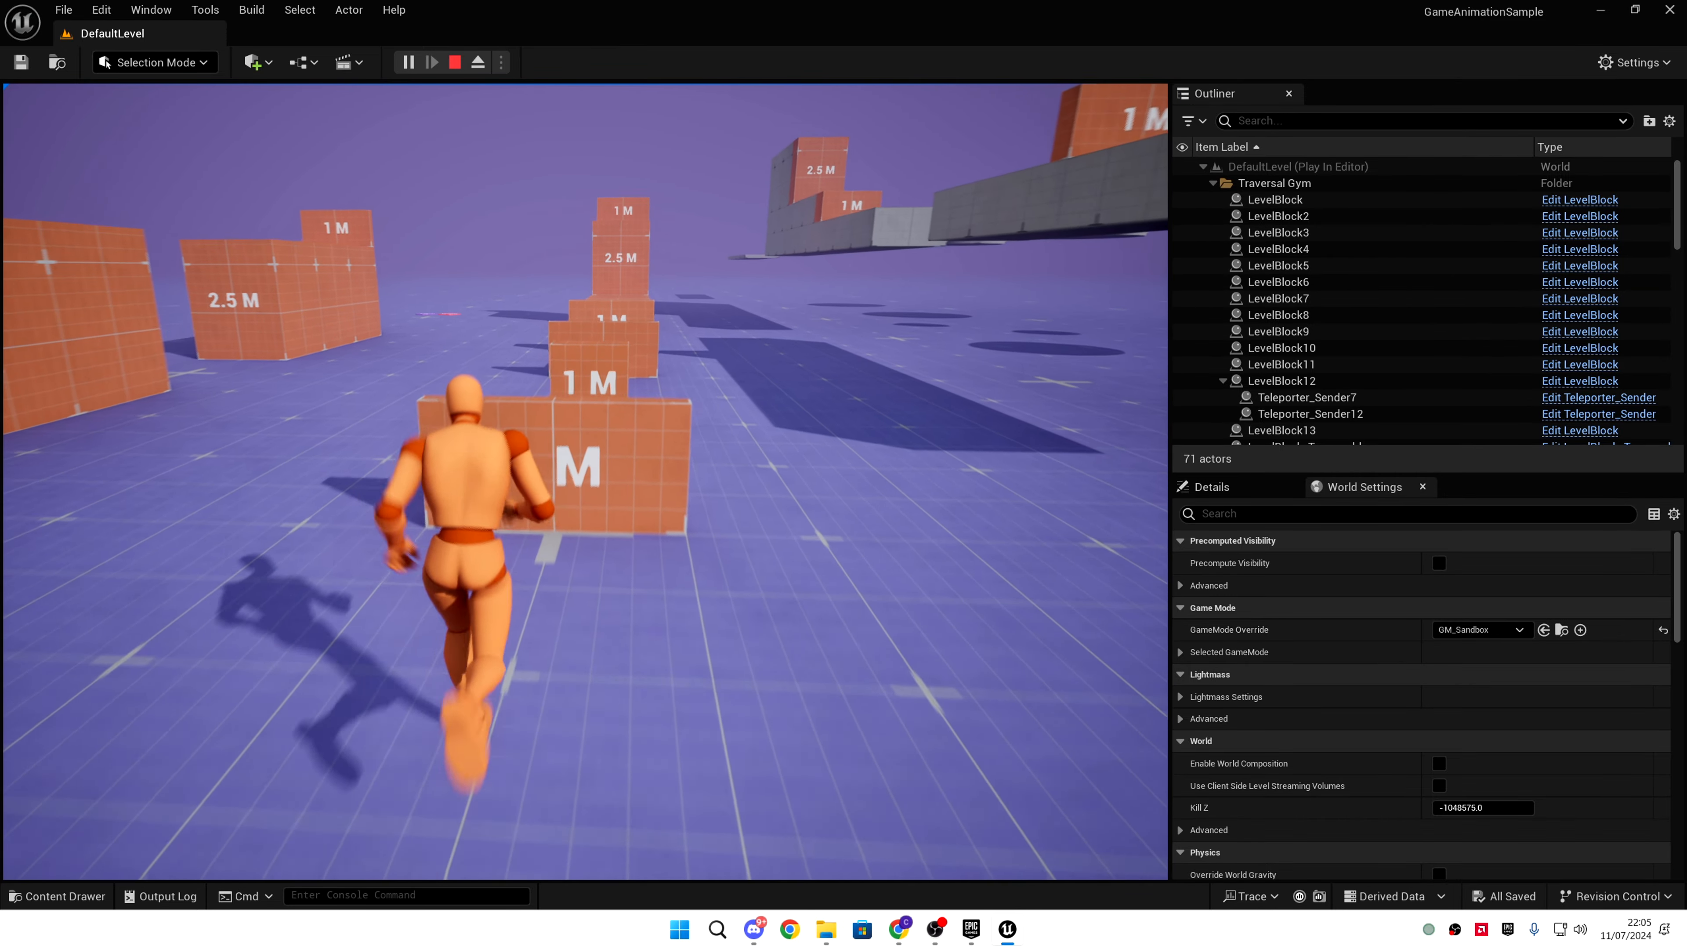
- Finish the test run vaulting over the traversal blocks, then bring up the Plugins window from the notification
key(space)
key(space)
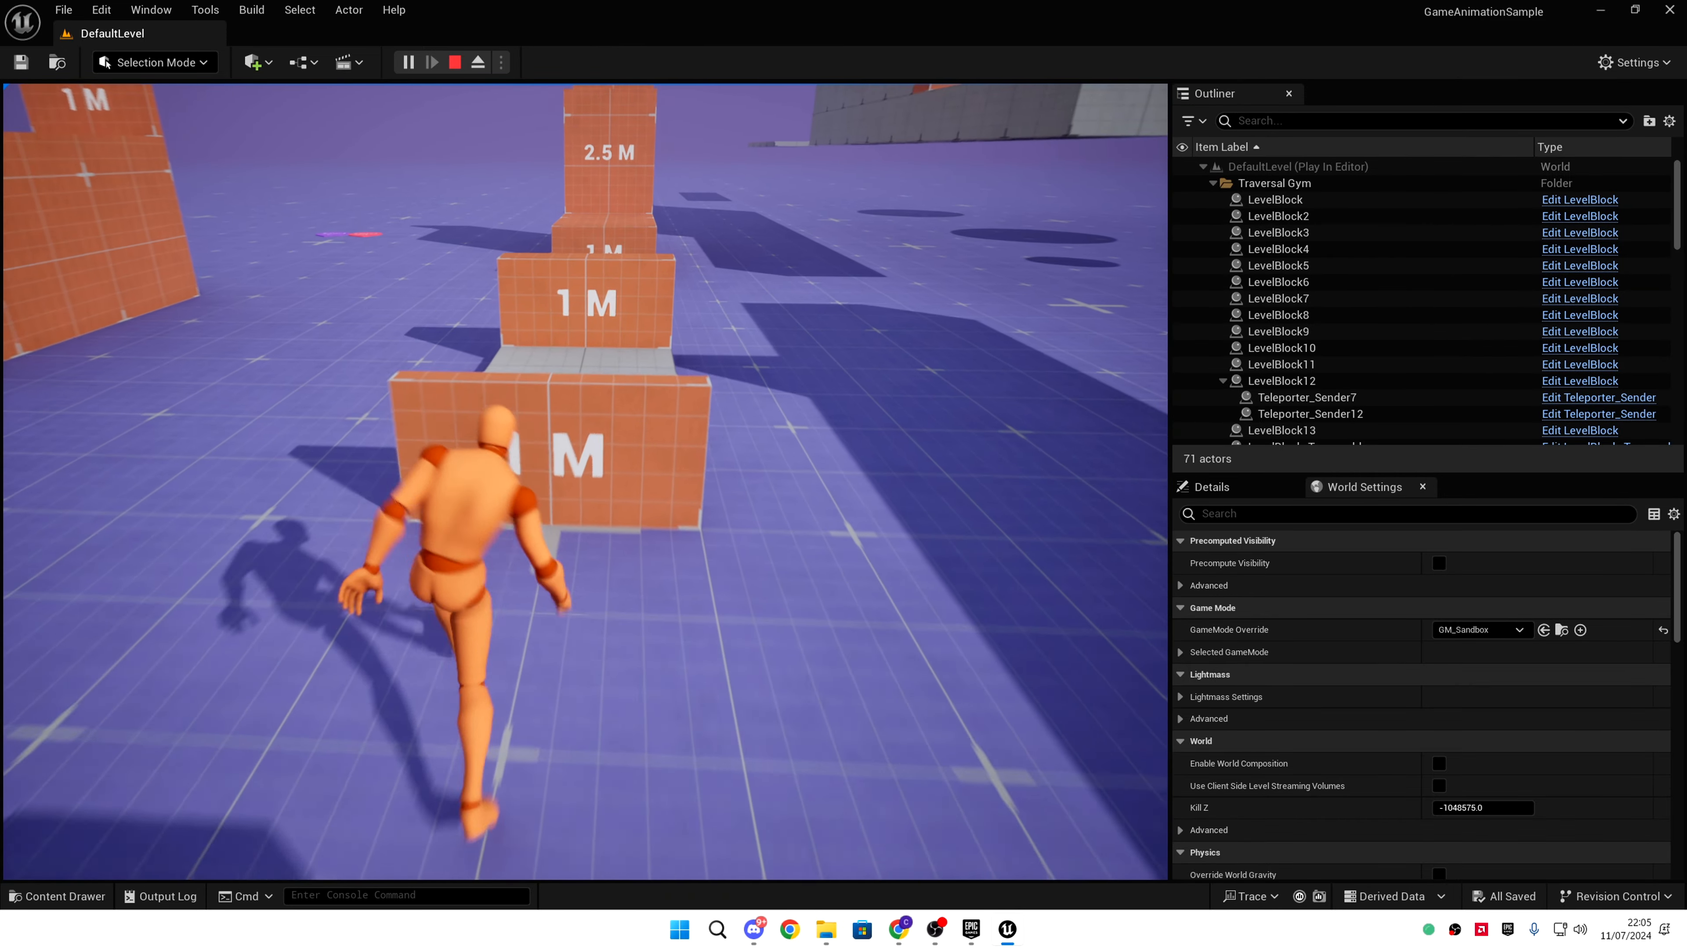
key(space)
key(space)
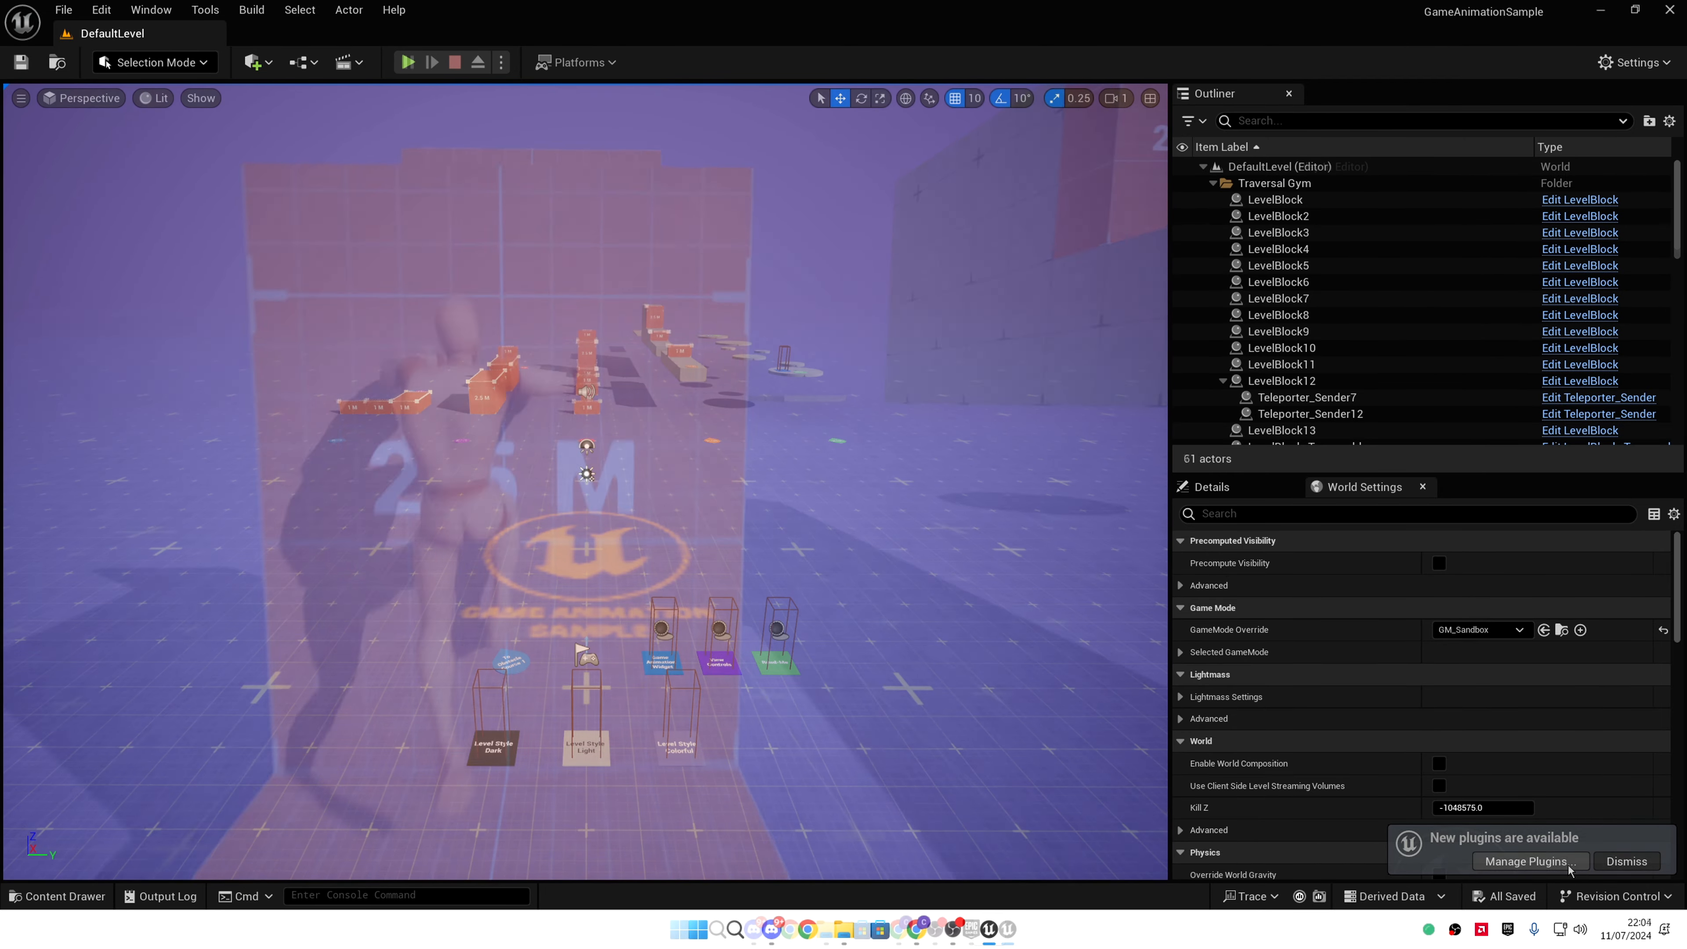
click(1527, 861)
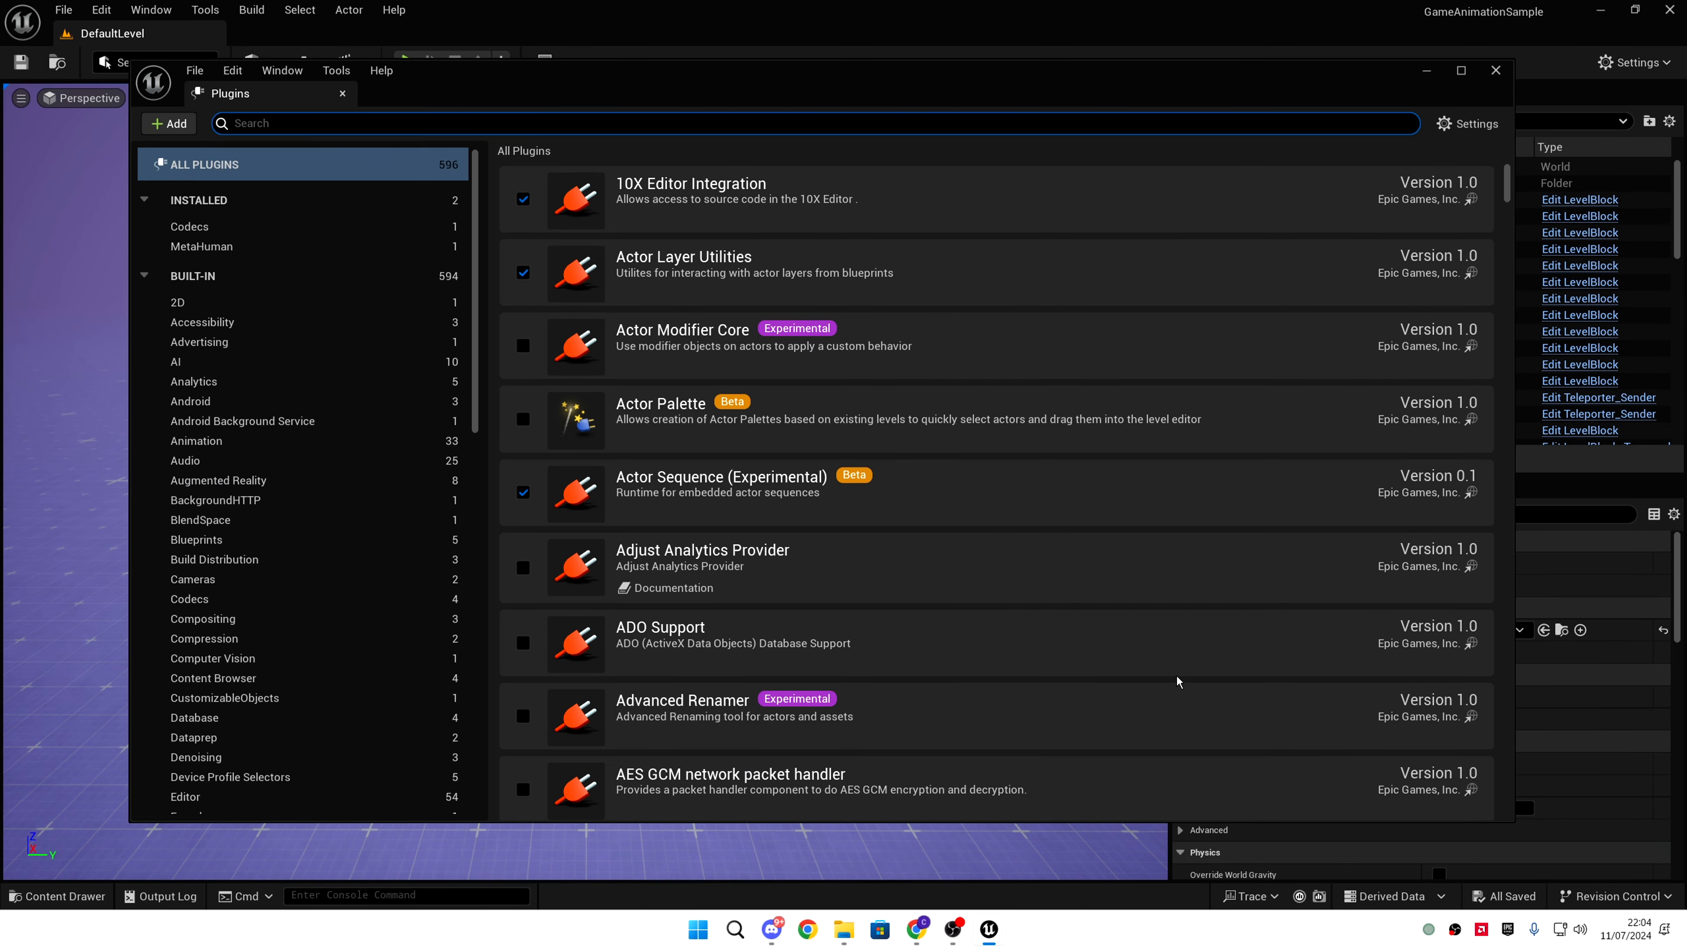
- Enable the installed MetaHuman plugin, accepting the experimental warning, and close the plugin manager
click(337, 228)
click(335, 244)
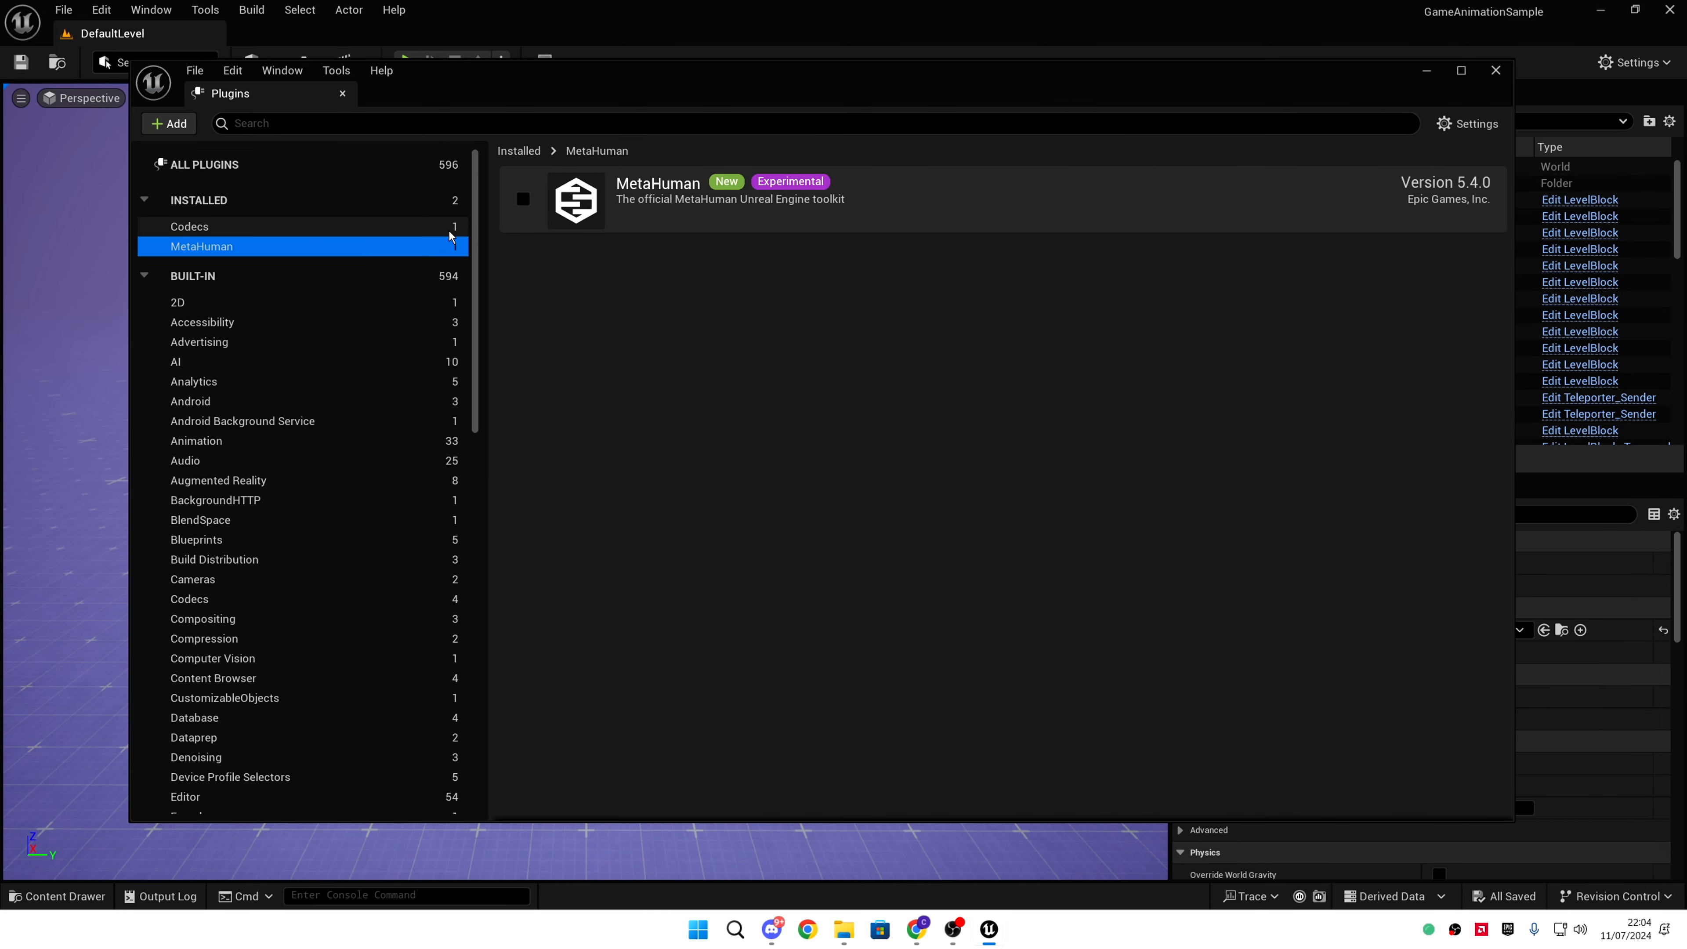
click(522, 202)
click(999, 513)
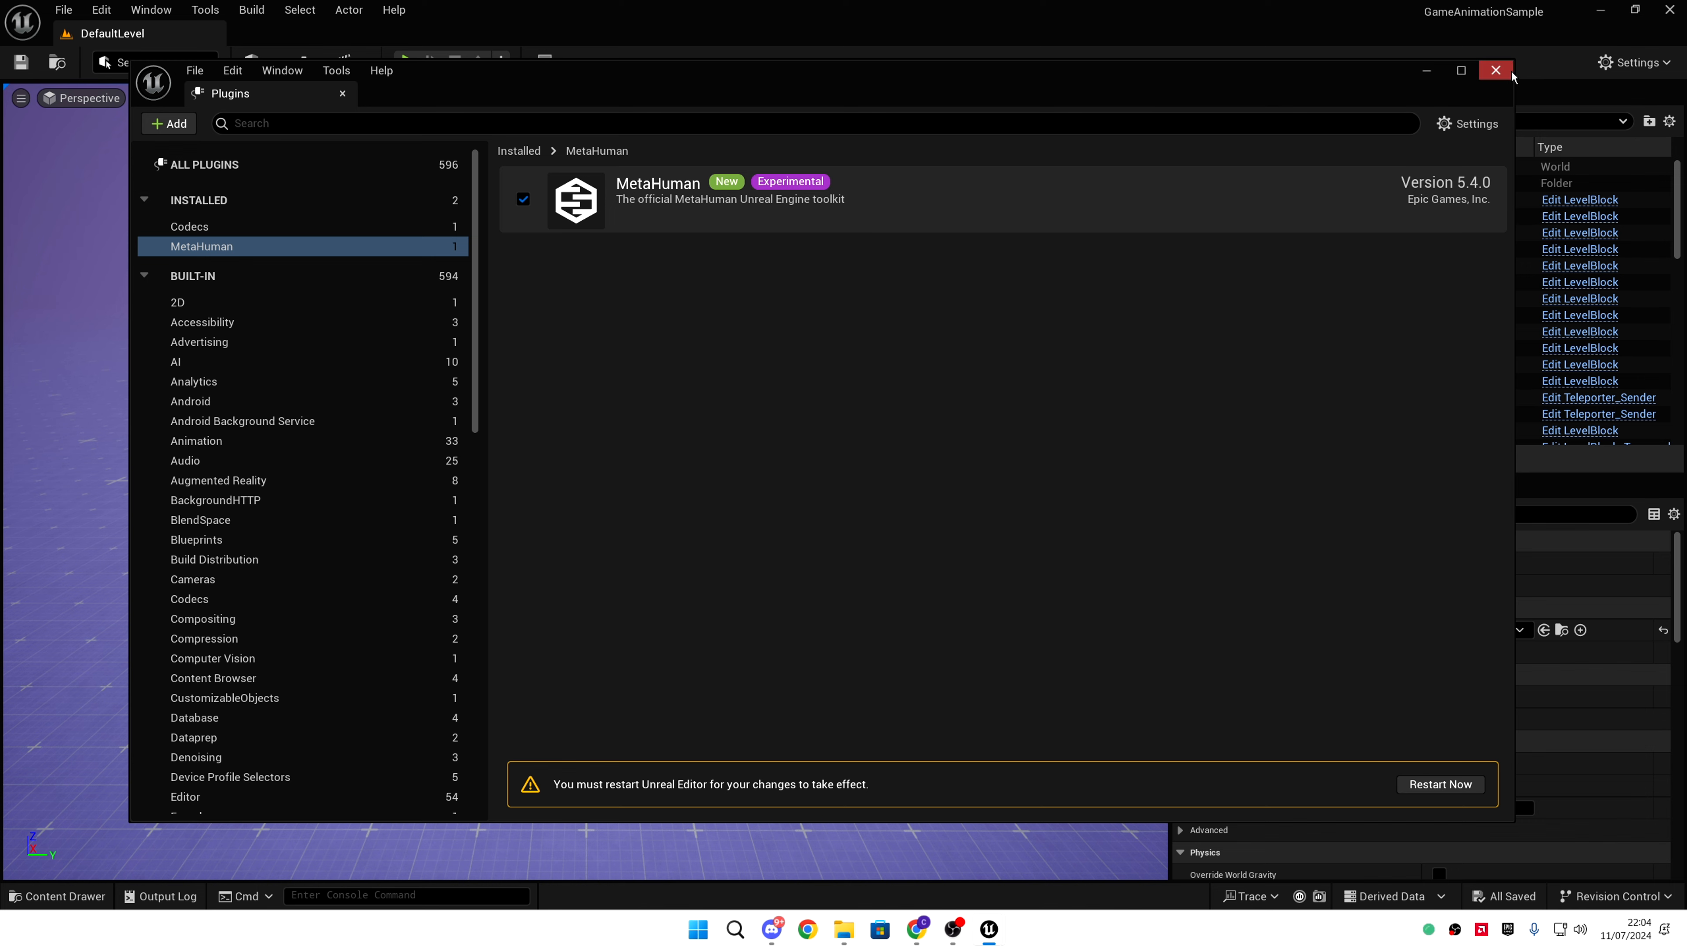
click(1495, 70)
click(151, 10)
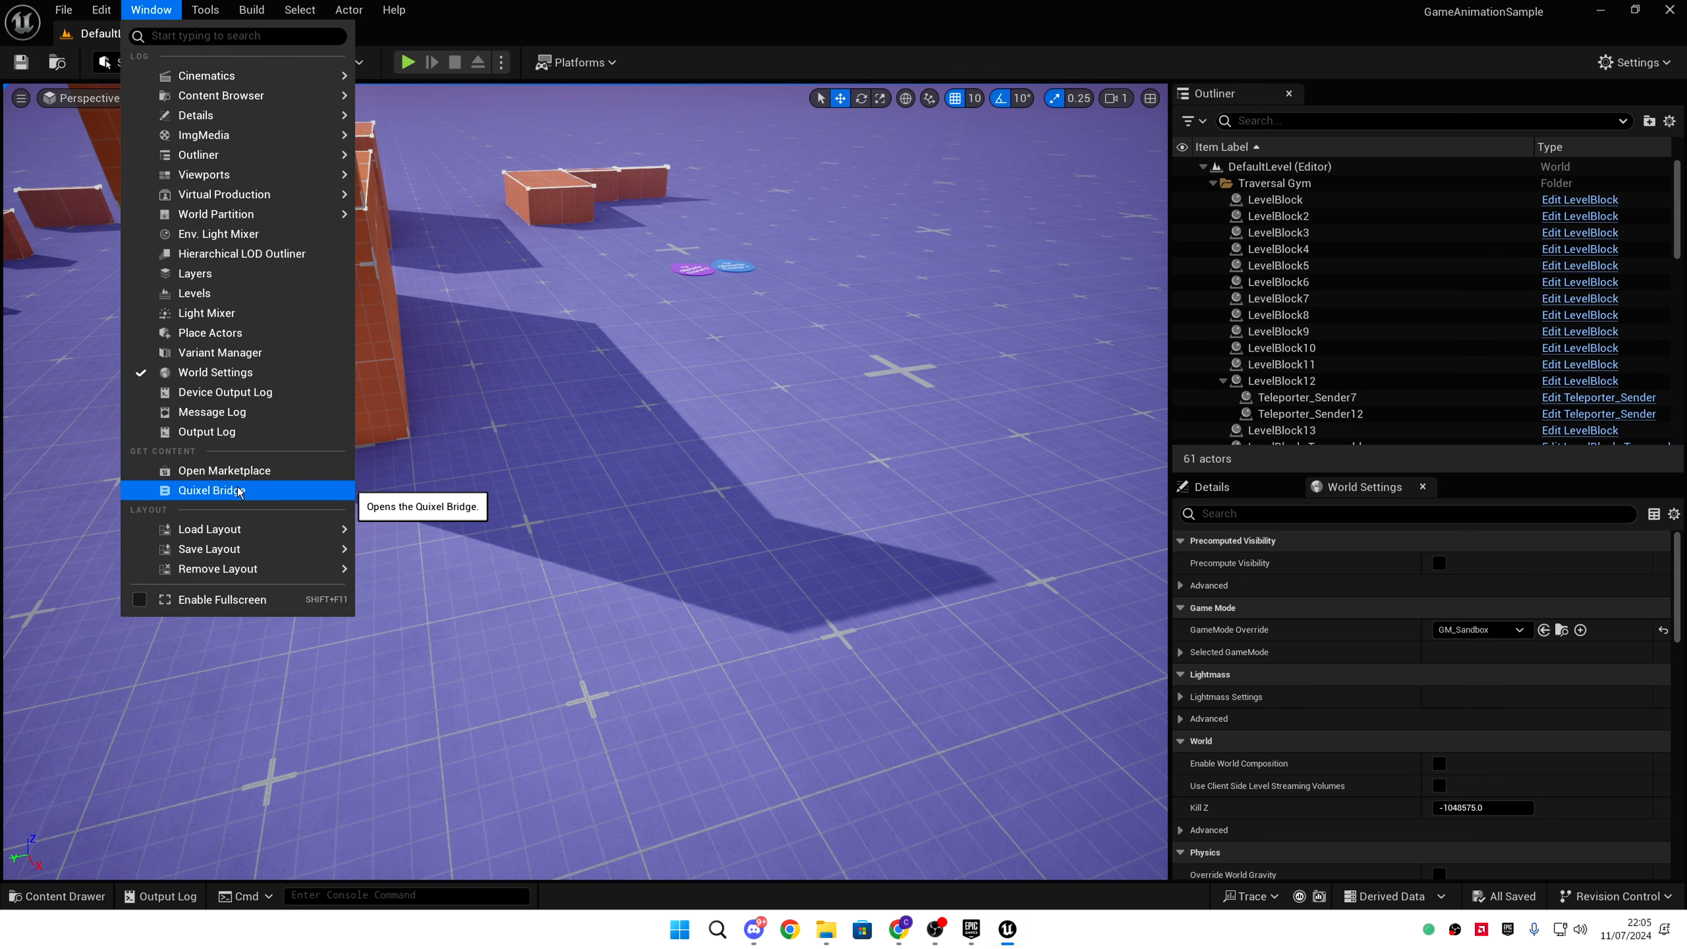
- Add the Aoi preset from Quixel Bridge's MetaHumans section to the project
click(240, 492)
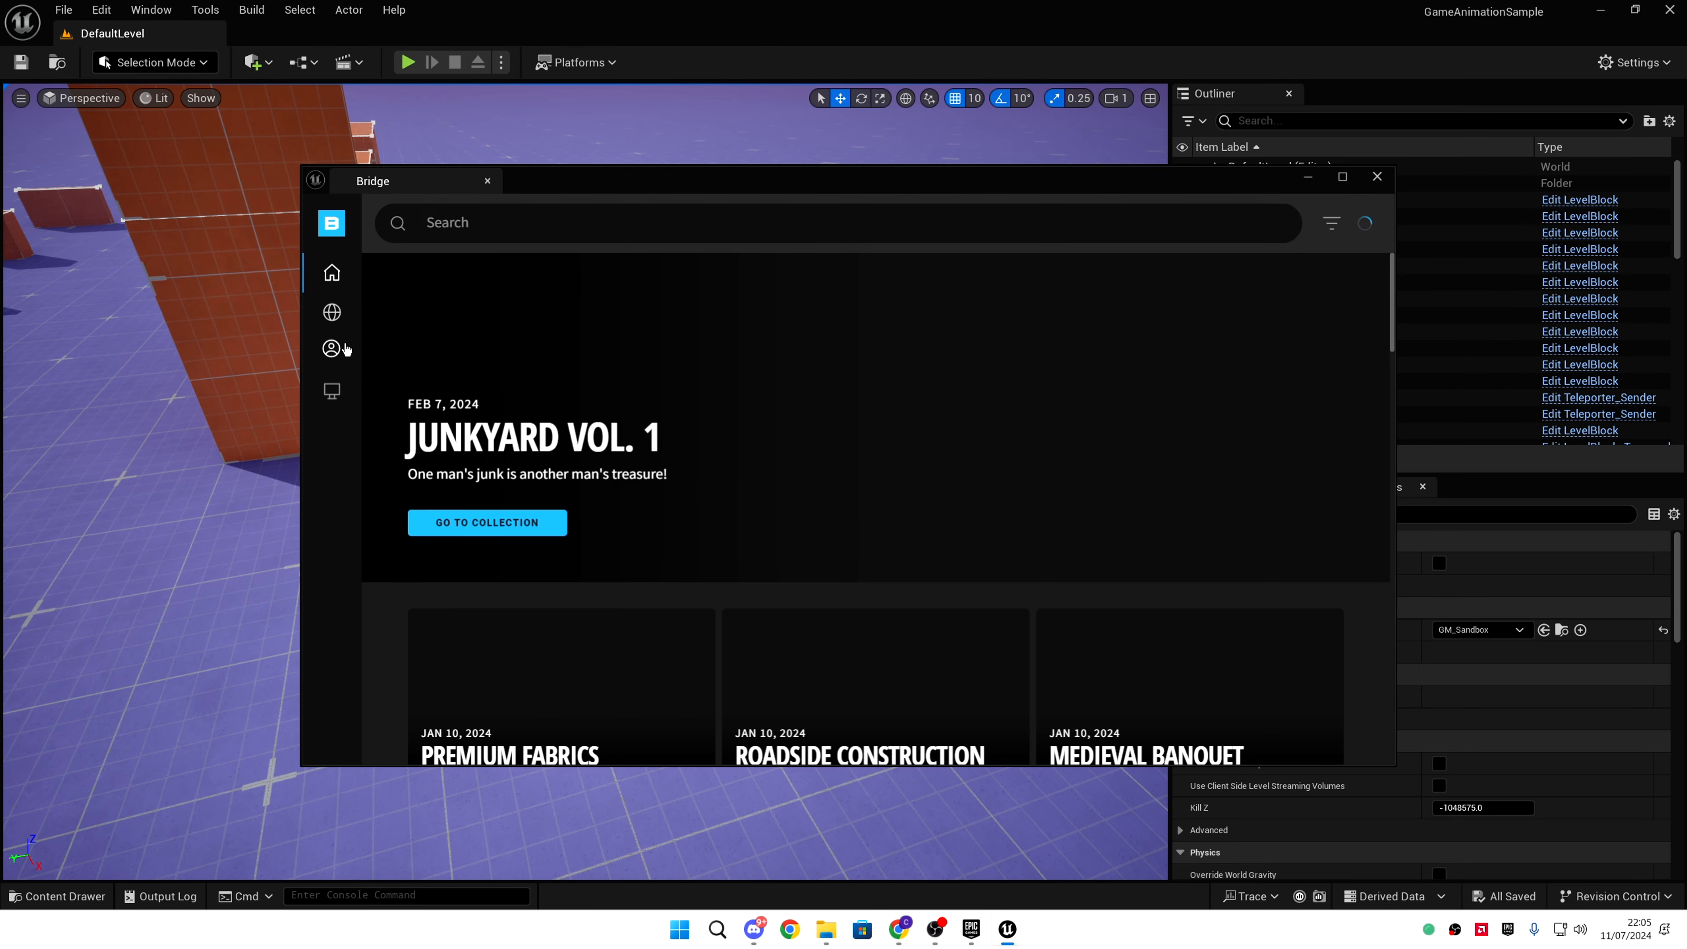
click(331, 348)
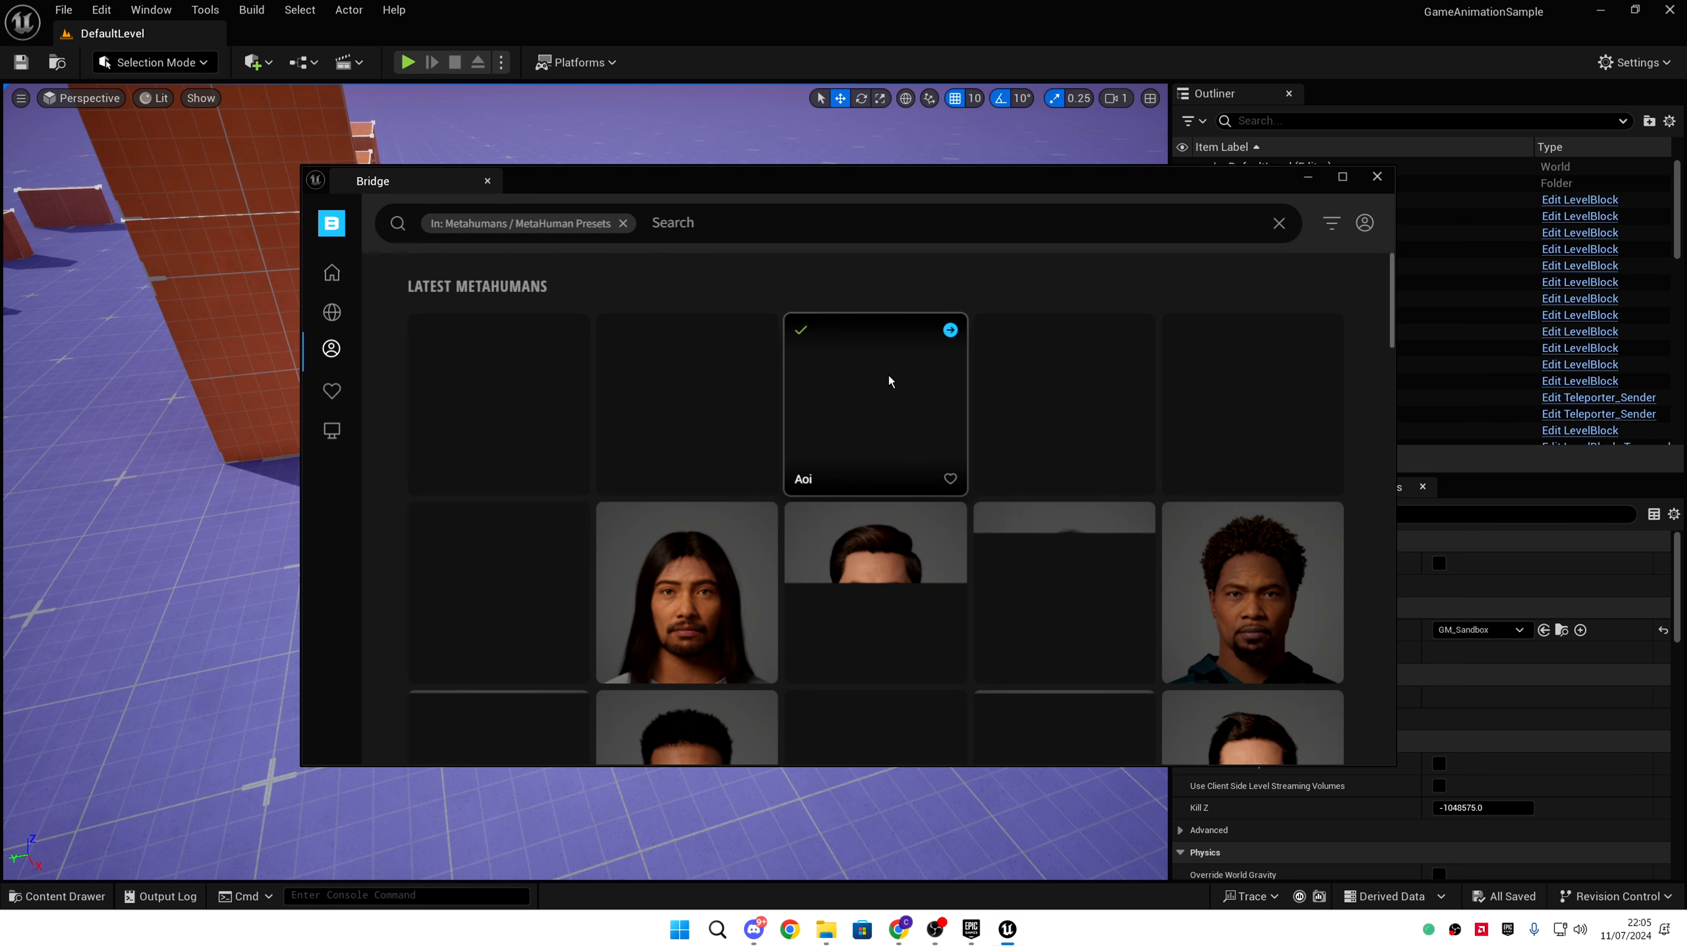
click(933, 355)
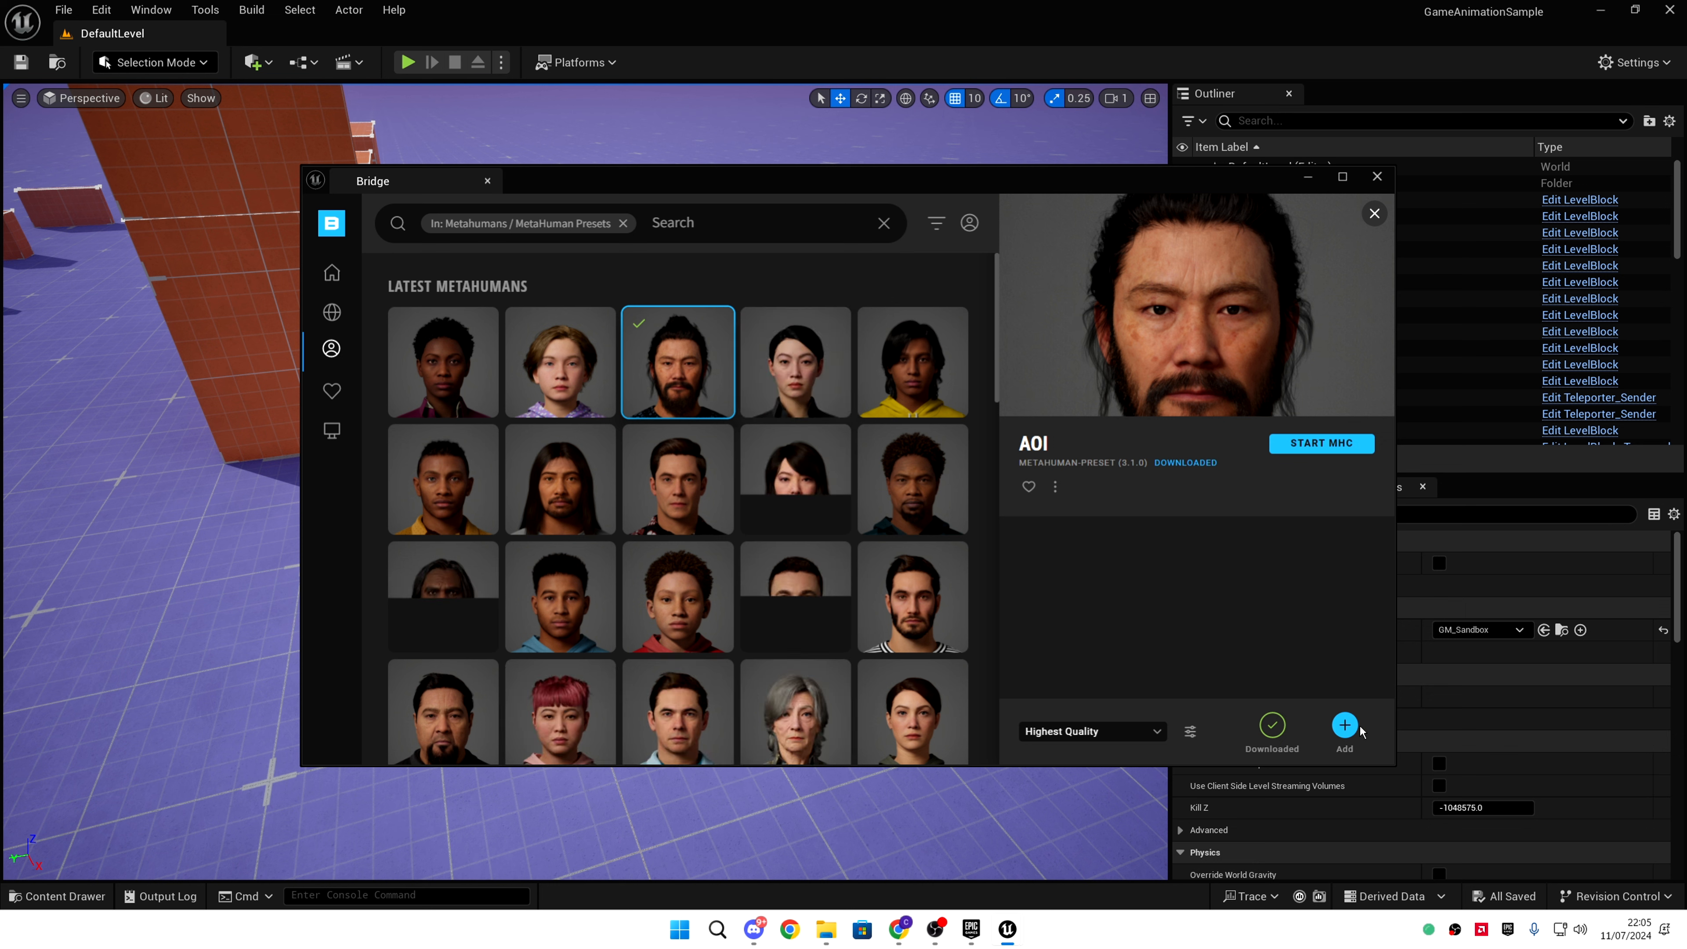
click(1344, 726)
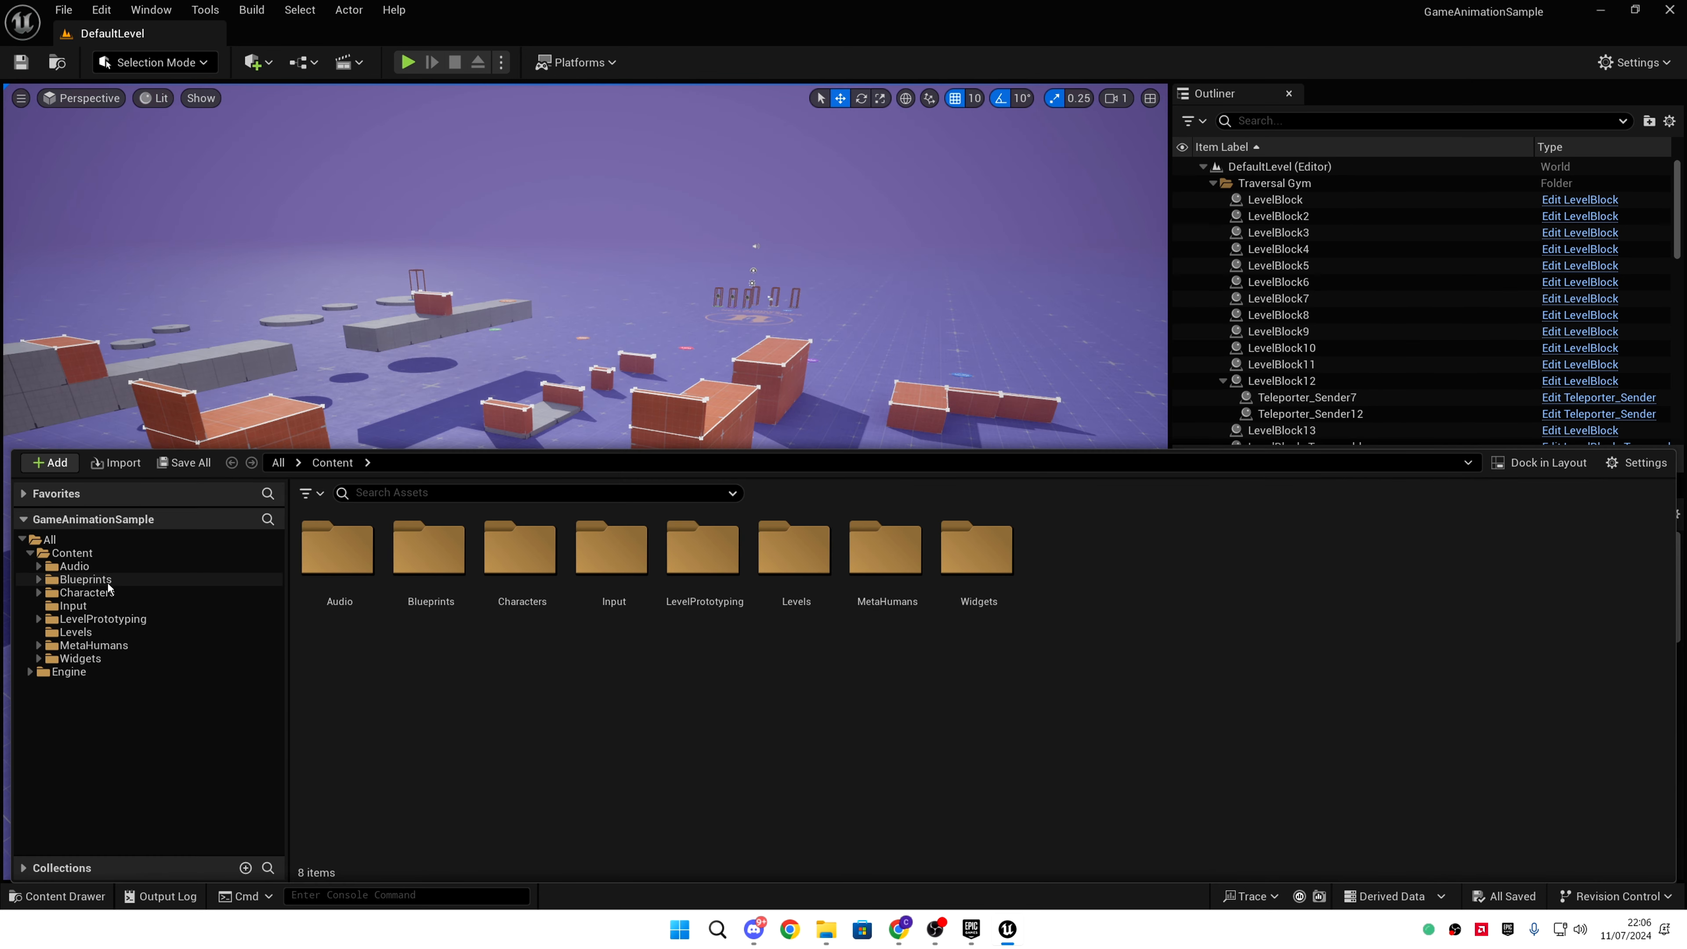
- Go to Blueprints/RetargetedCharacters and select the CBP_SandboxCharacter_Metahuman_Kellan blueprint
click(119, 578)
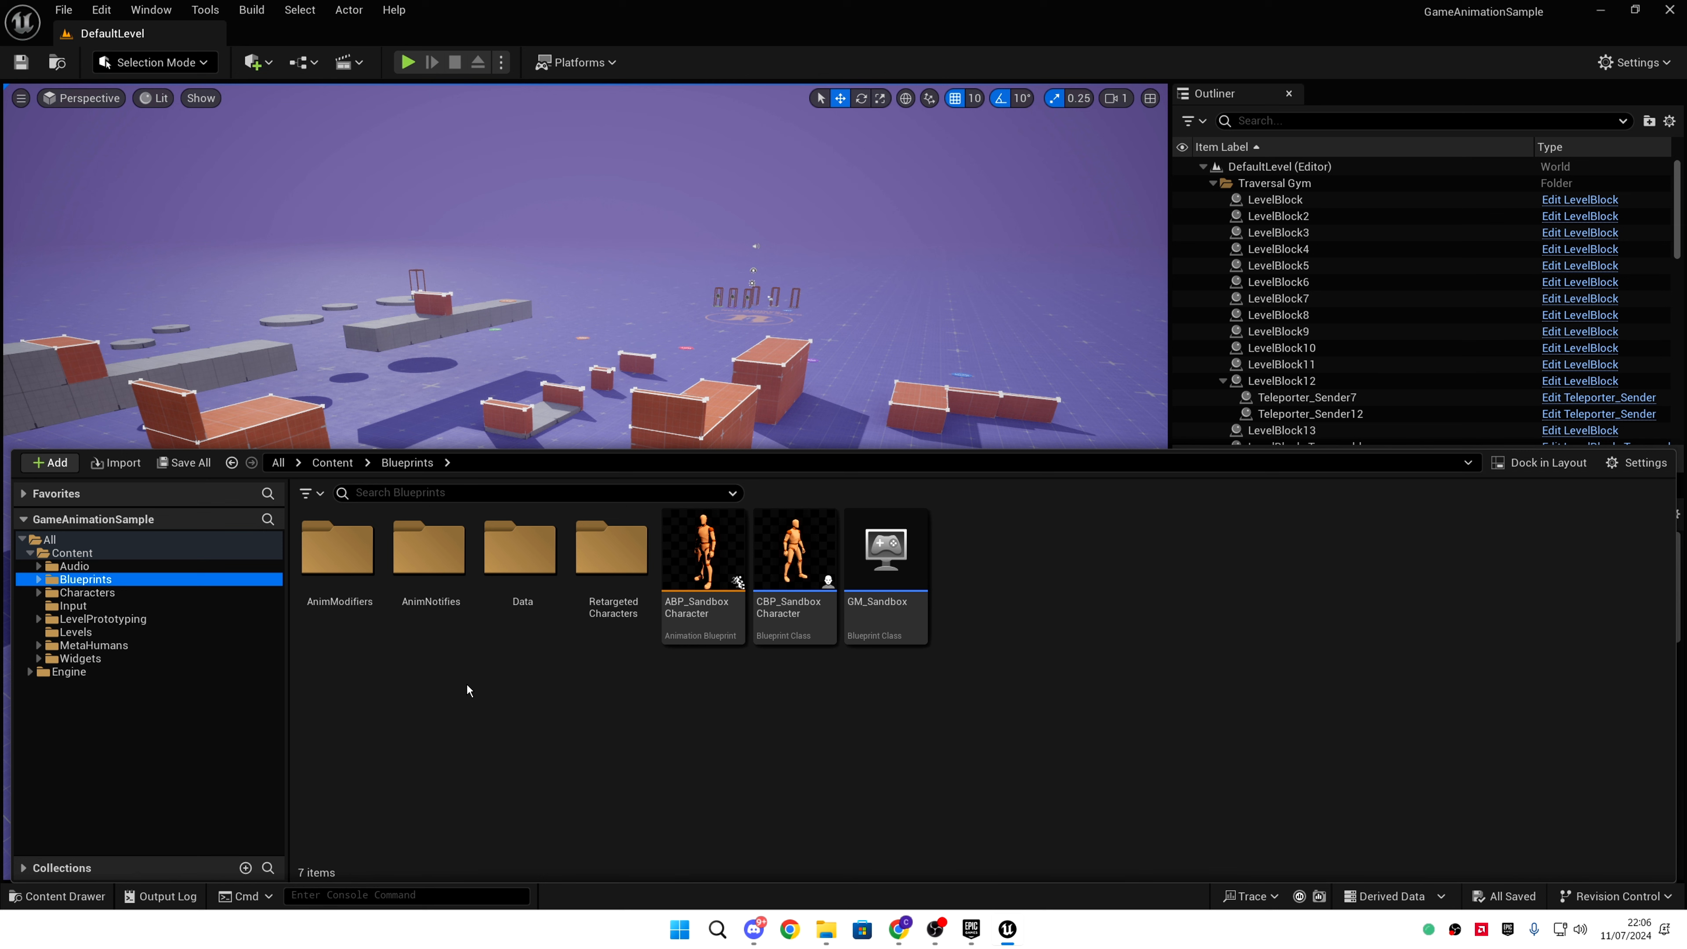
double_click(611, 552)
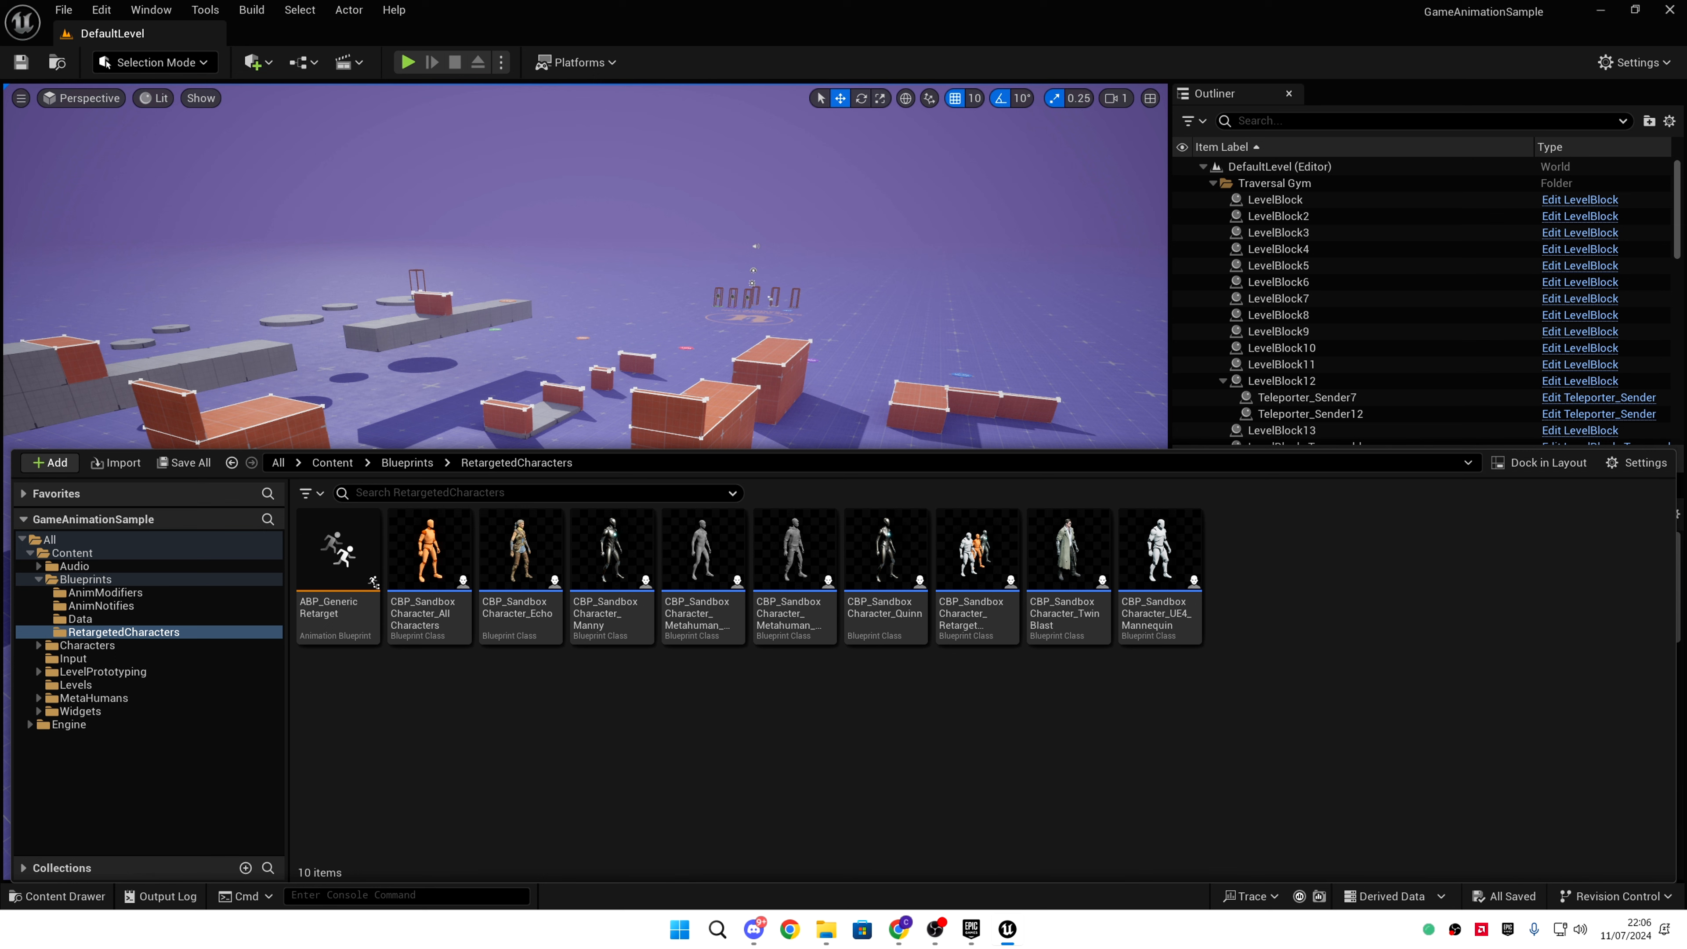
mouse_move(710, 589)
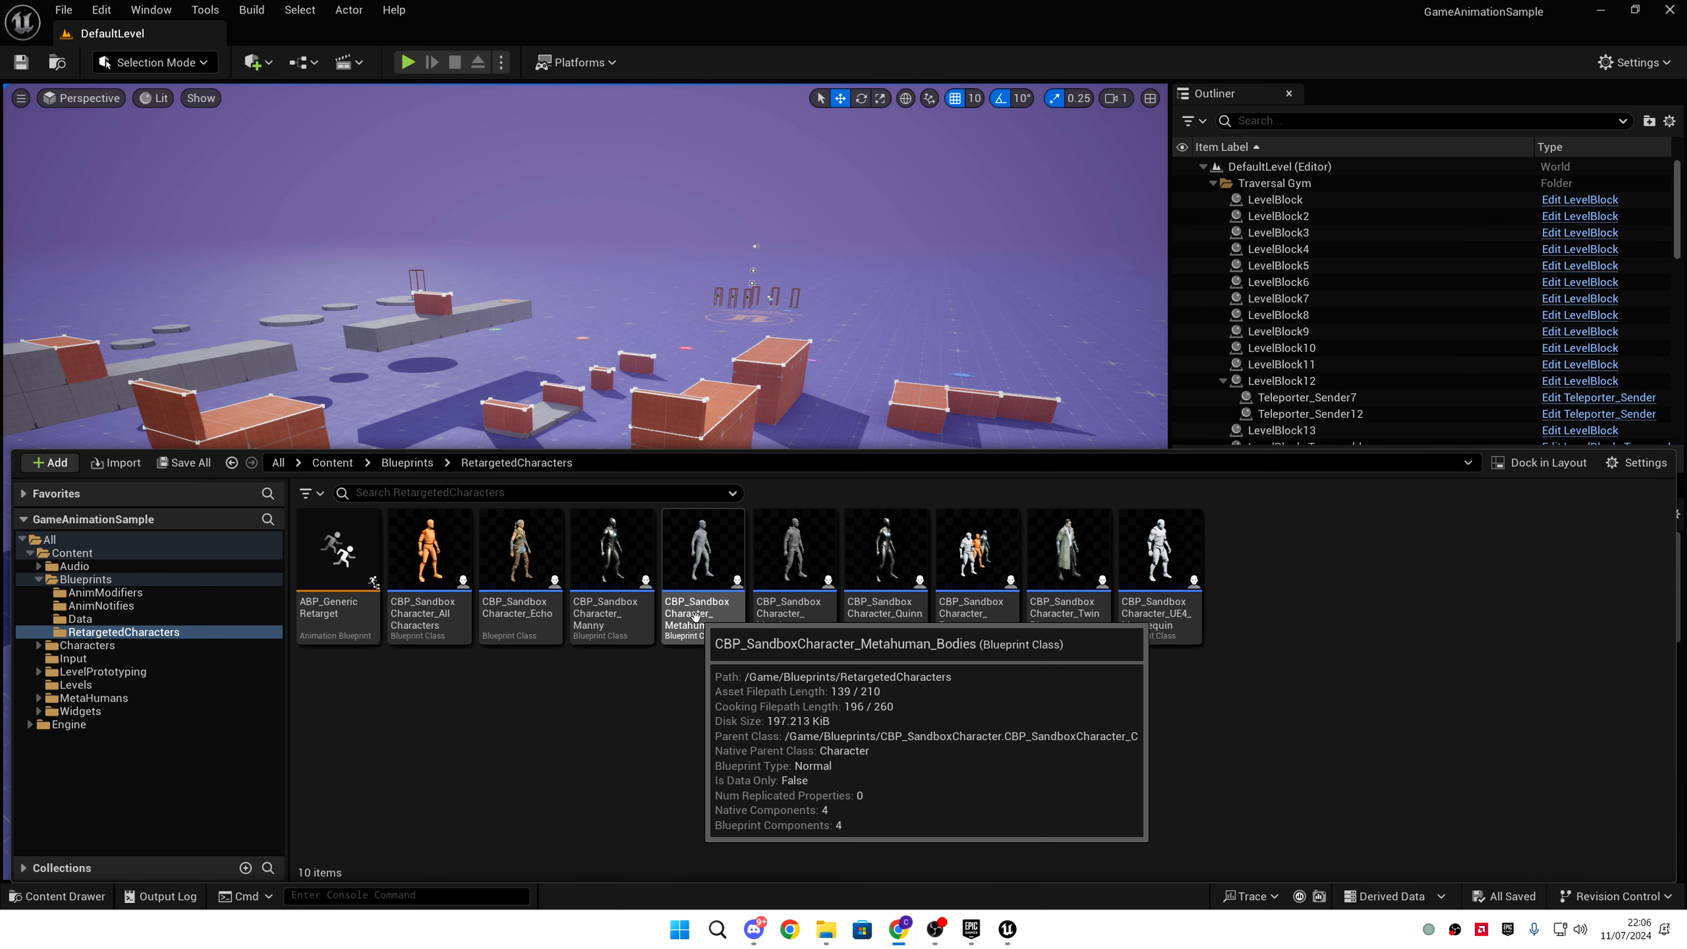
mouse_move(771, 604)
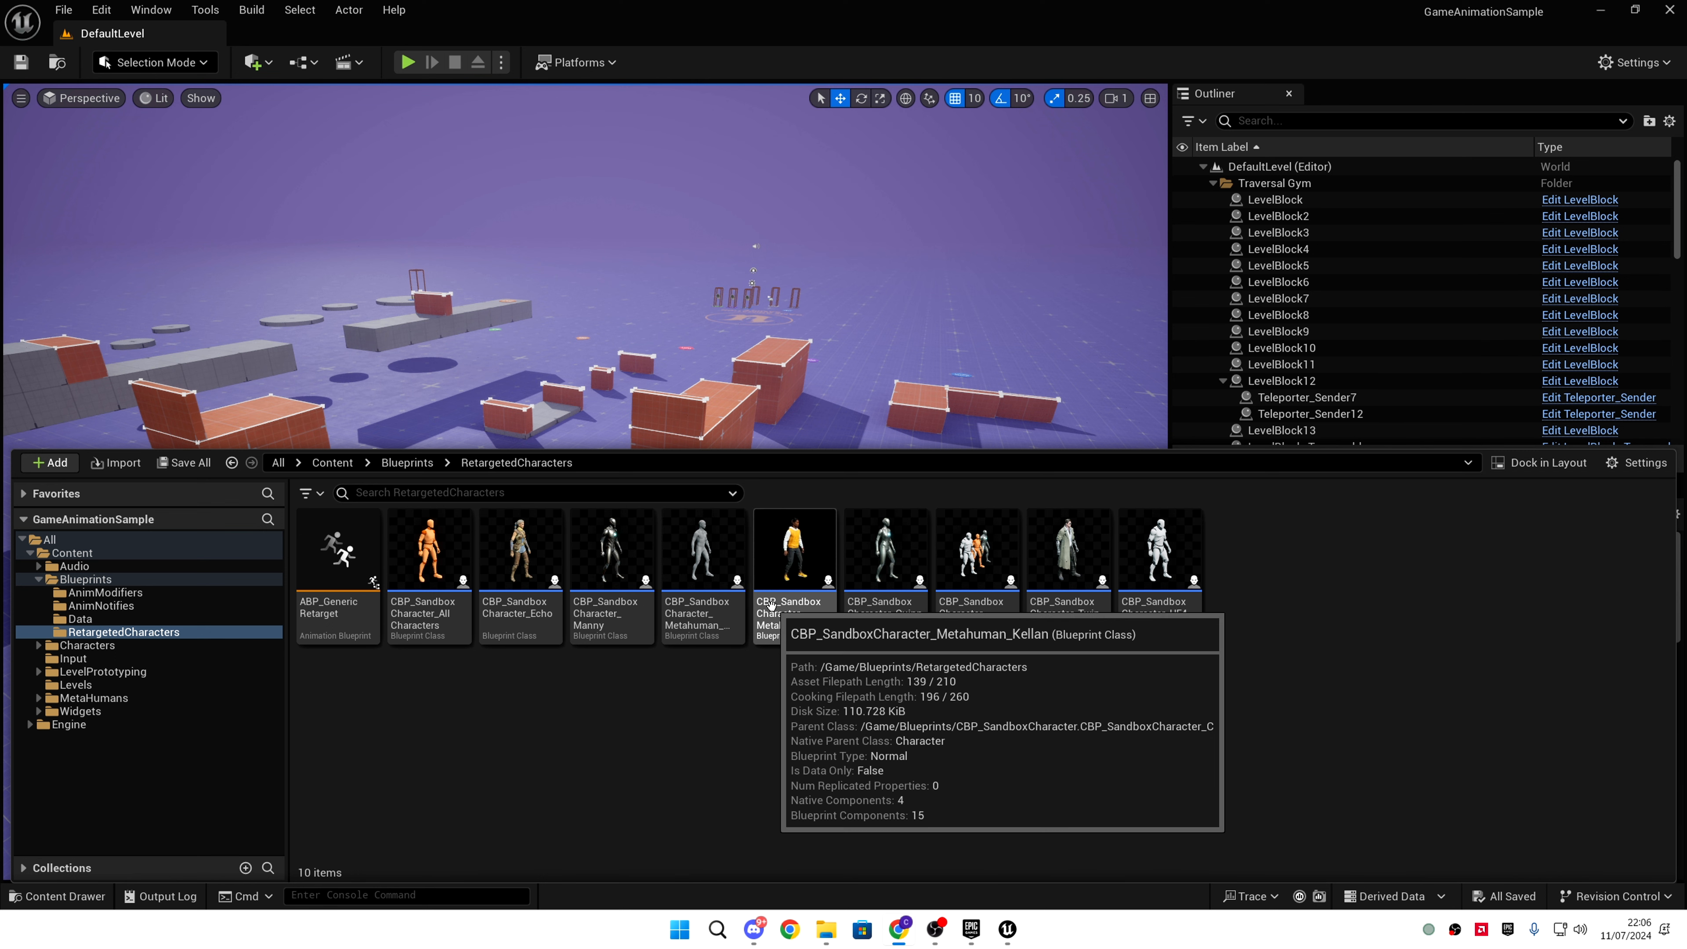
click(816, 601)
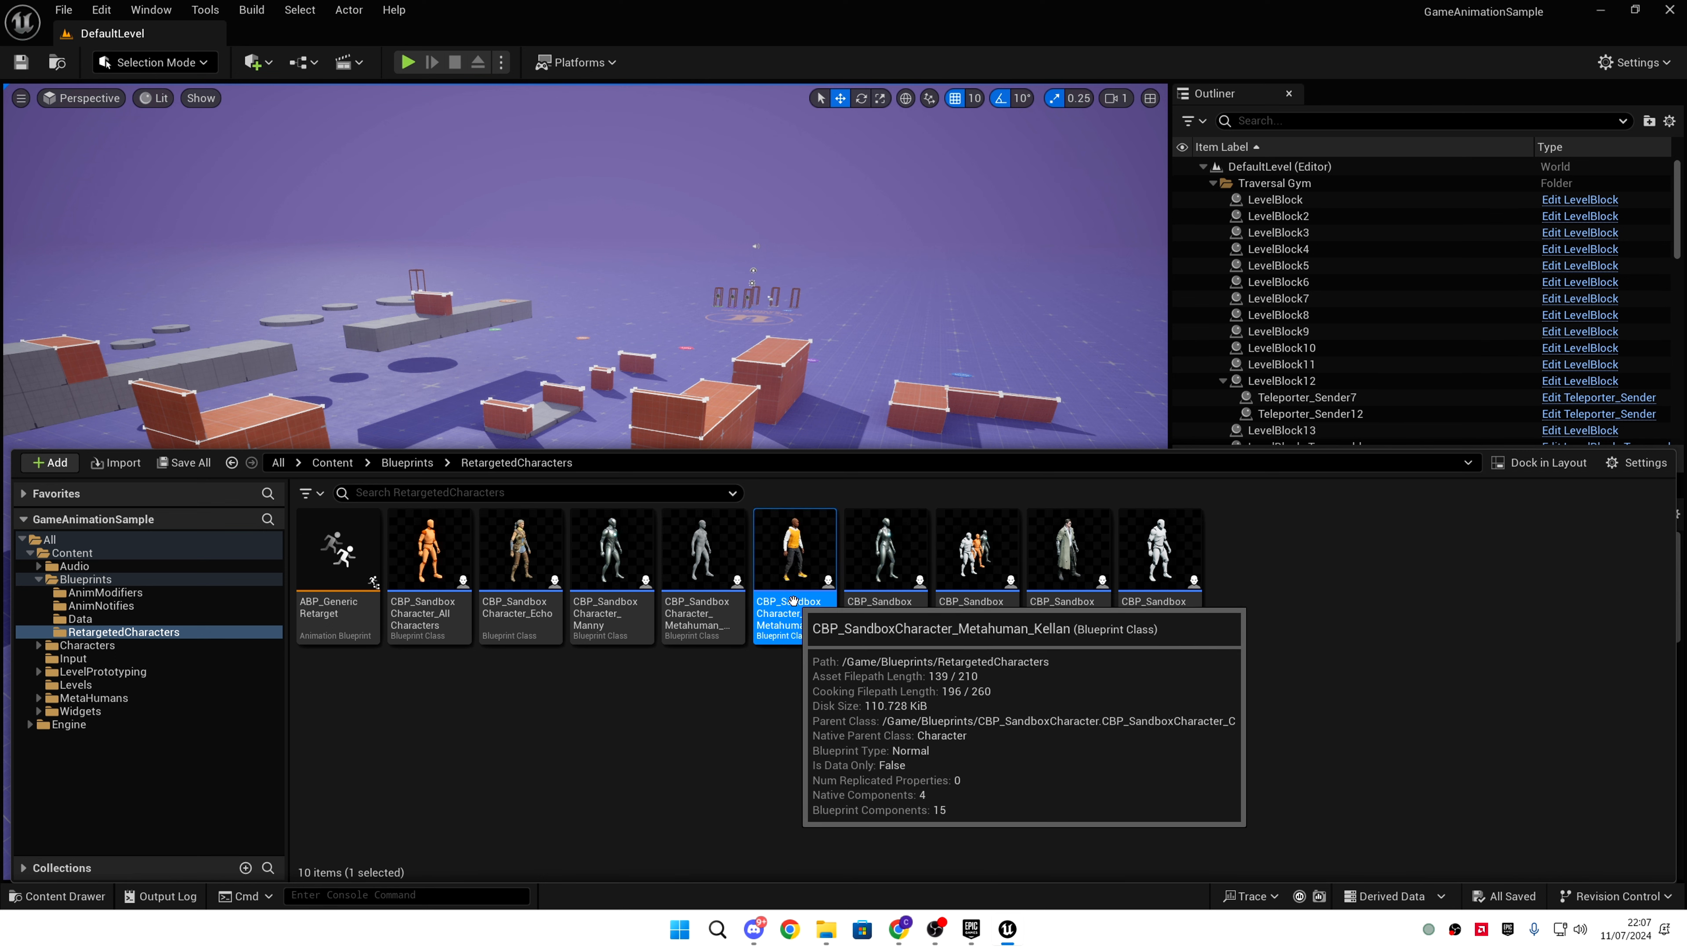
- Duplicate the Kellan blueprint as CBP_SandboxCharacter_Metahuman_Aoi and open it for editing
key(ctrl+d)
key(End)
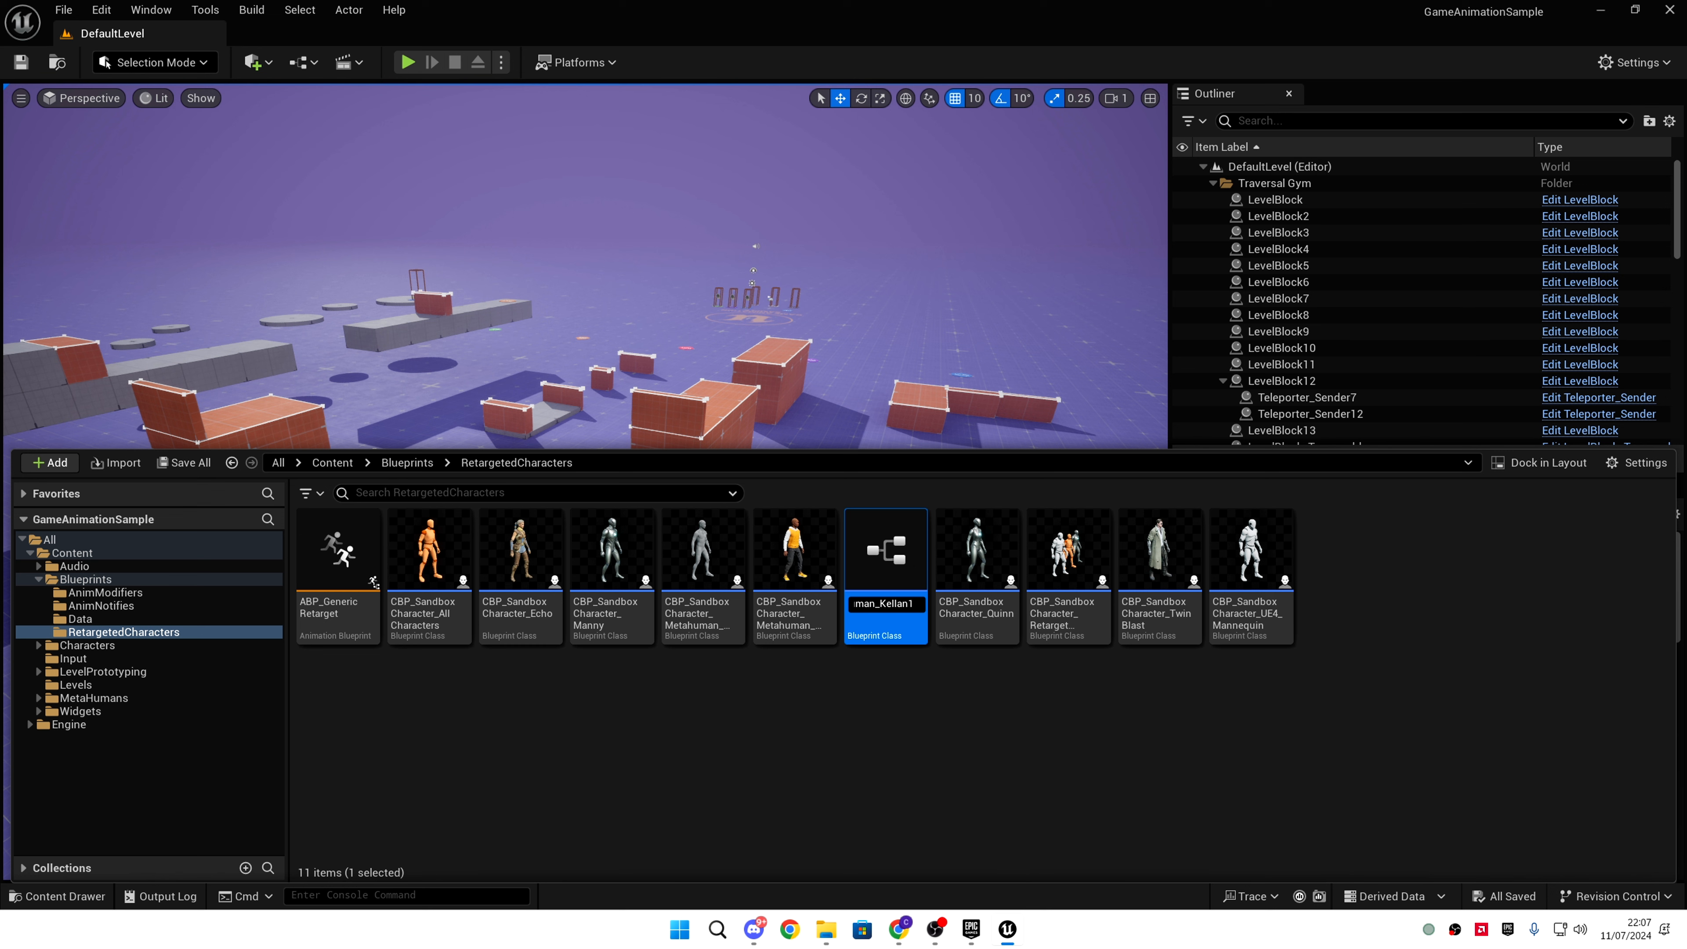
double_click(884, 604)
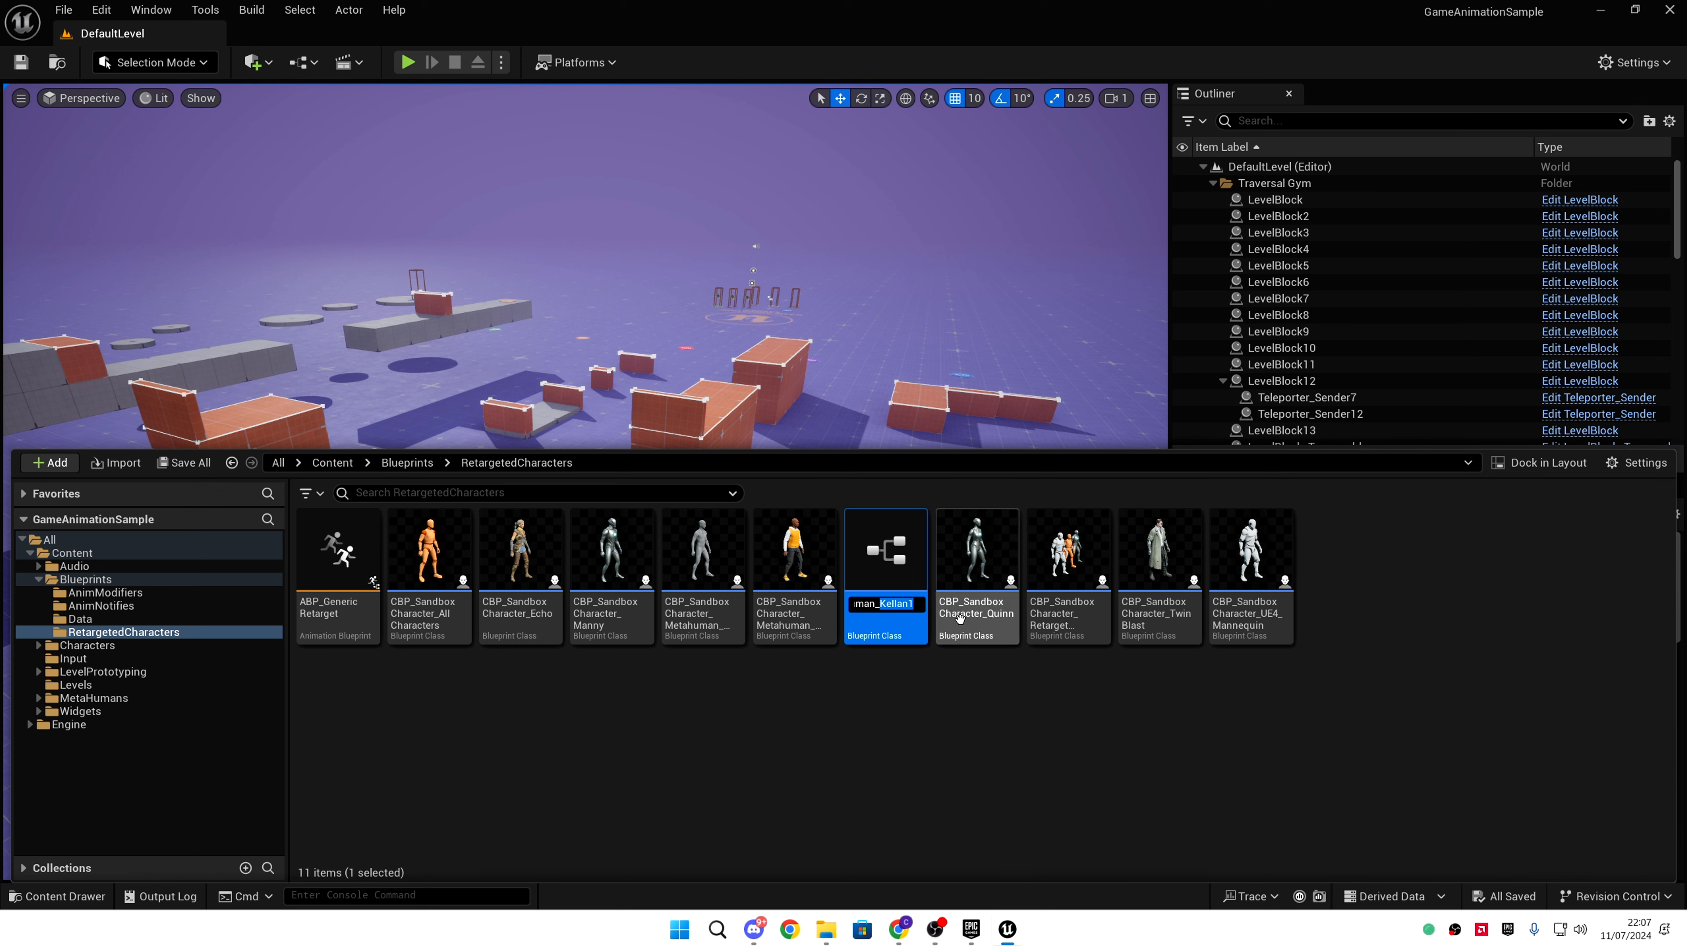
text(Karlt)
key(BackSpace)
key(BackSpace)
key(BackSpace)
key(BackSpace)
key(BackSpace)
key(BackSpace)
text(Ao)
key(Return)
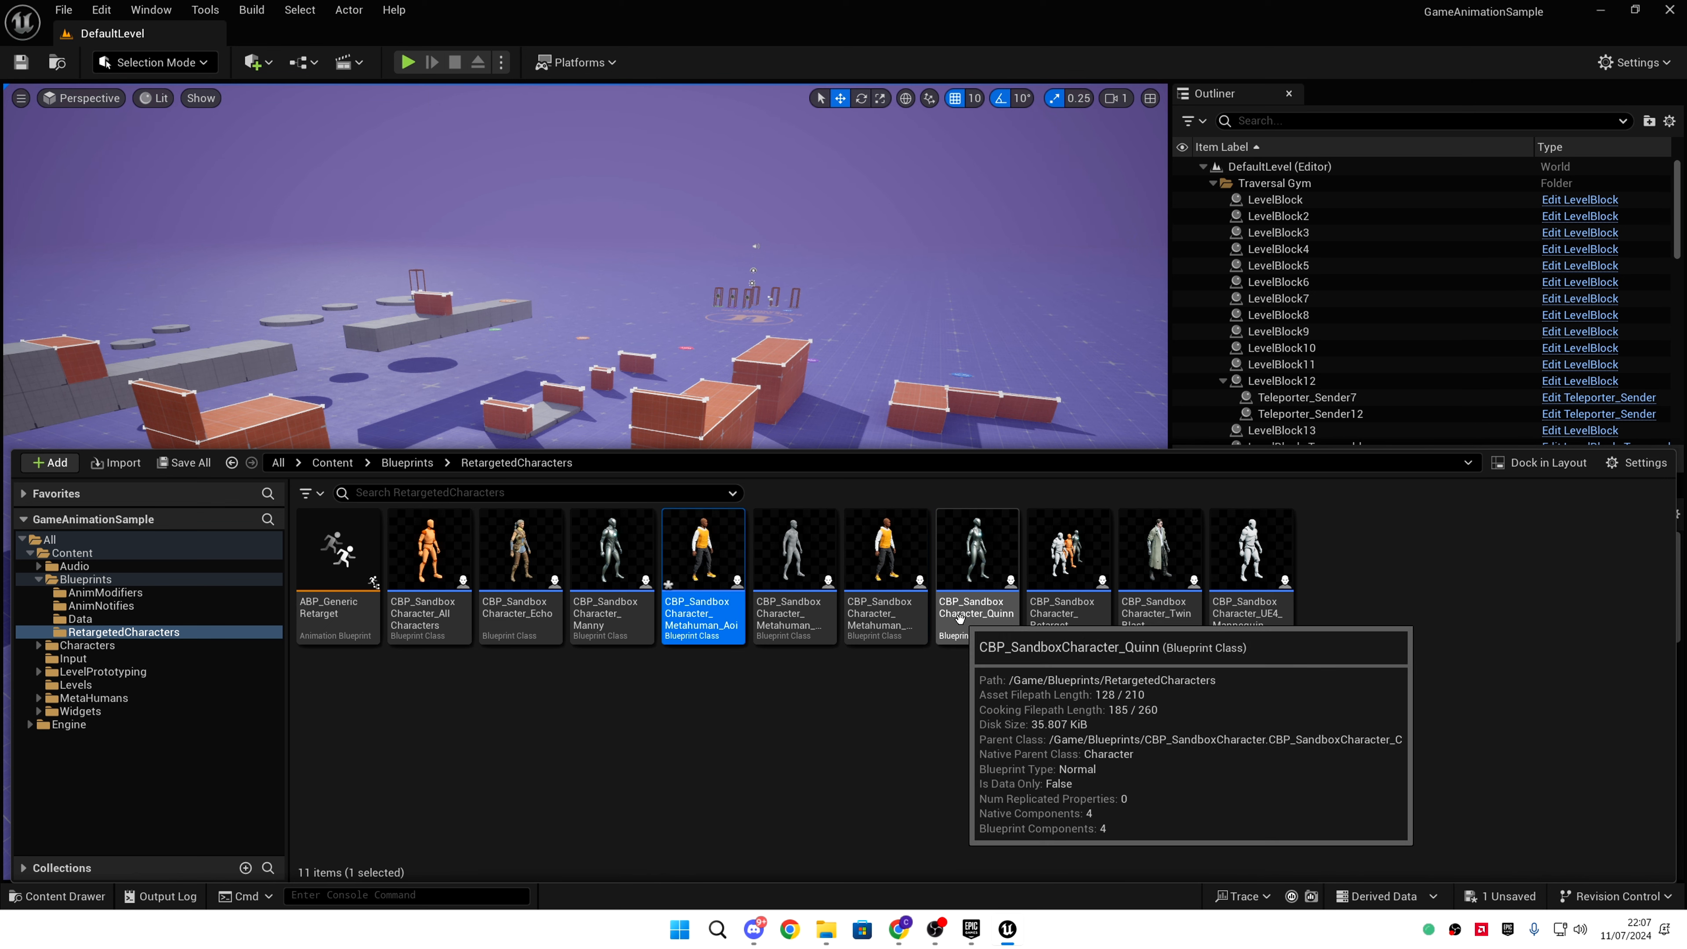
double_click(704, 546)
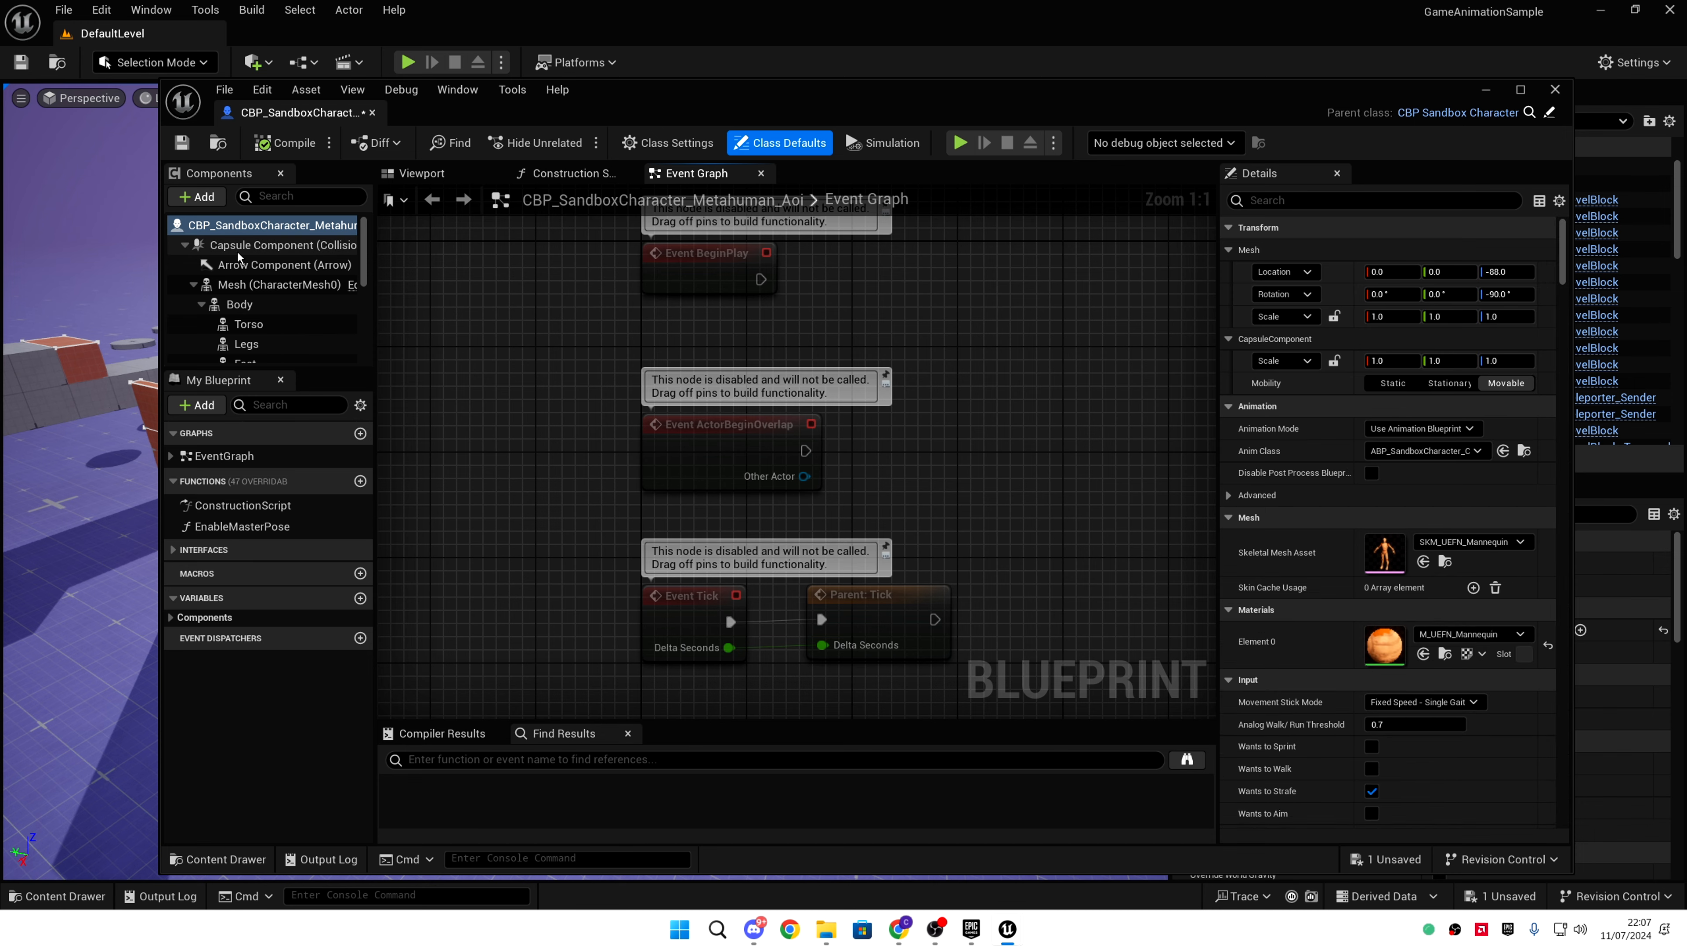
- Delete the inherited Body-through-Beard components and the LODSync component from the Aoi blueprint
click(239, 304)
scroll(264, 304, down, 5)
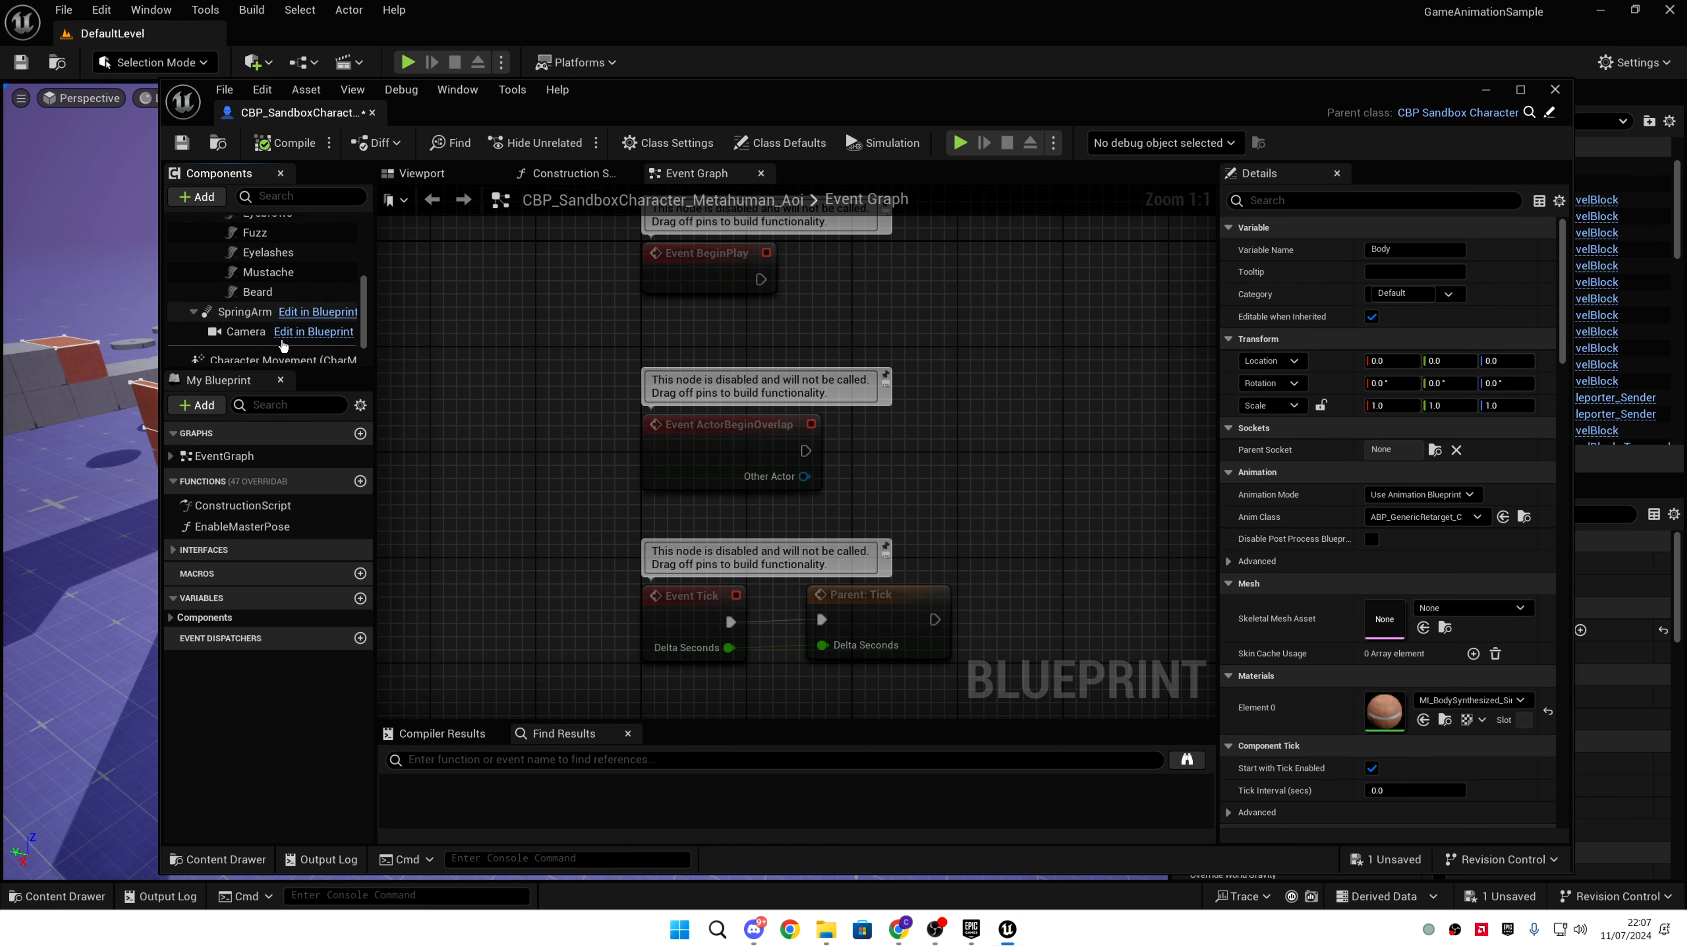
shift+click(294, 265)
right_click(284, 260)
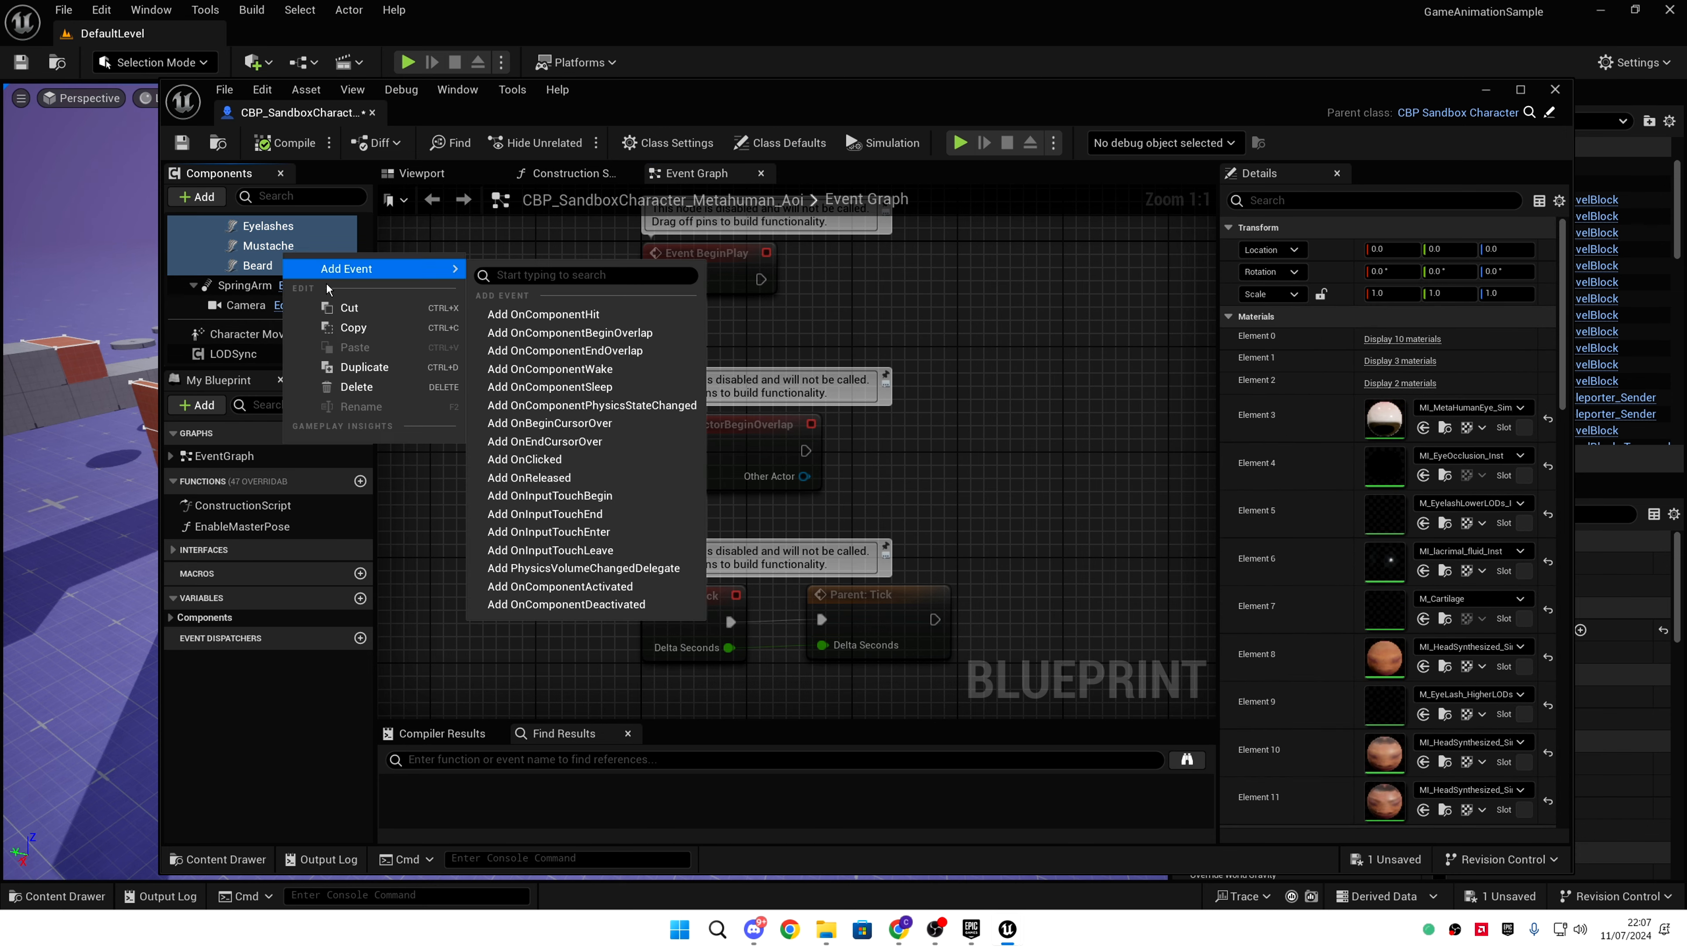
click(332, 389)
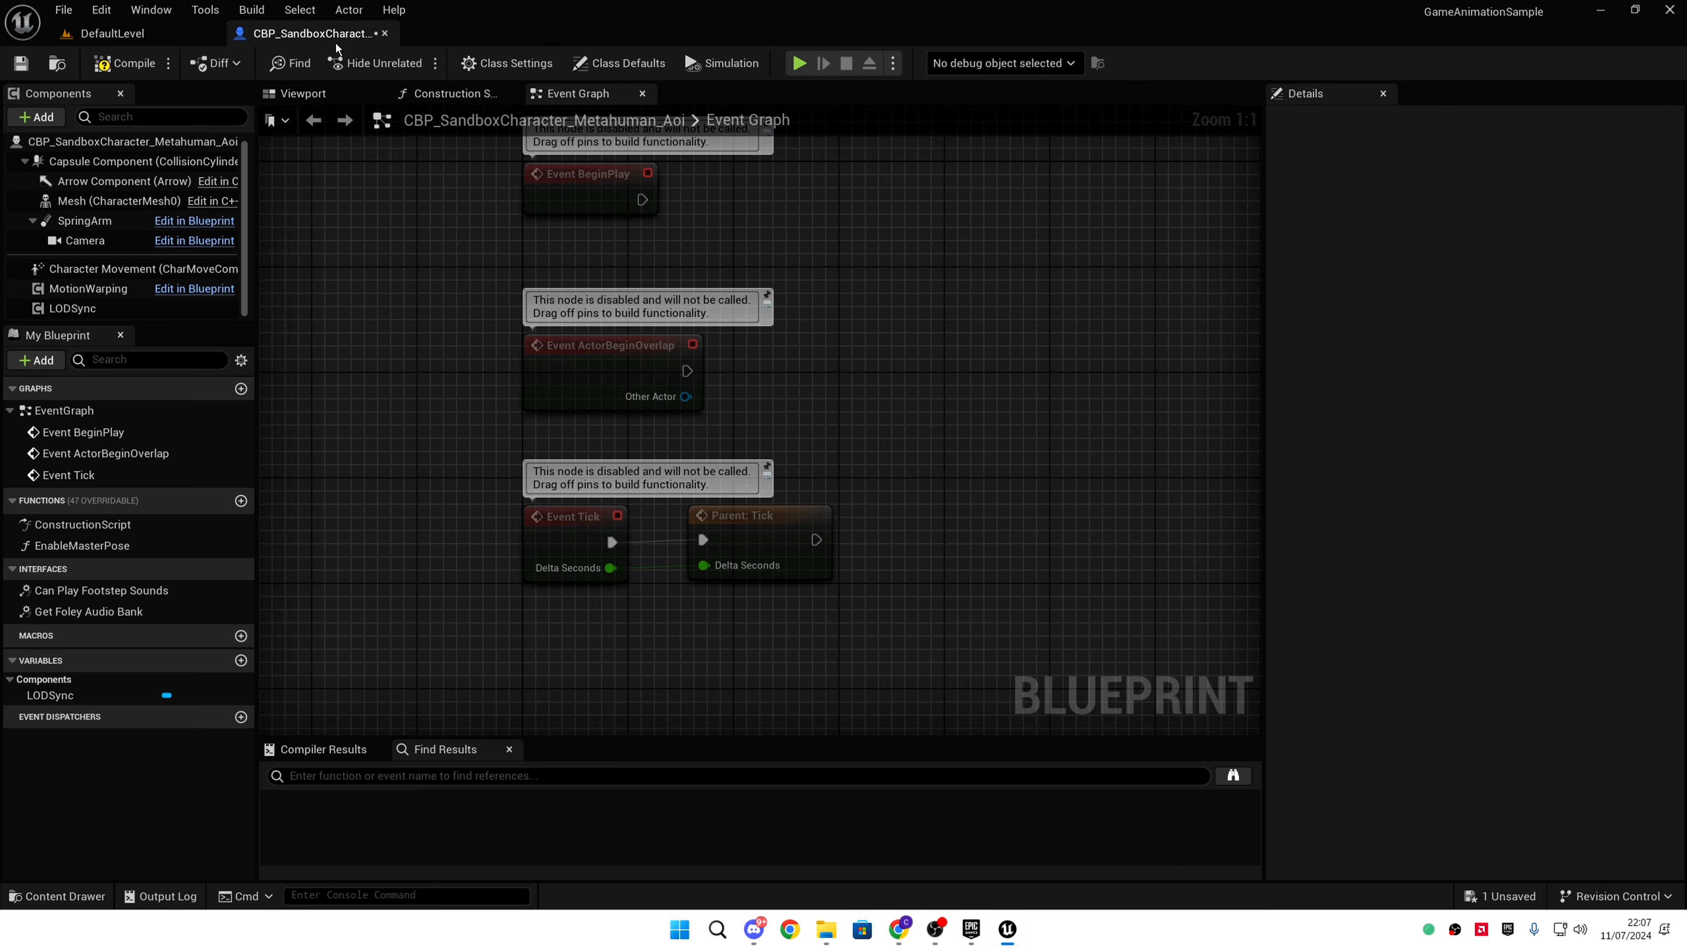
right_click(101, 315)
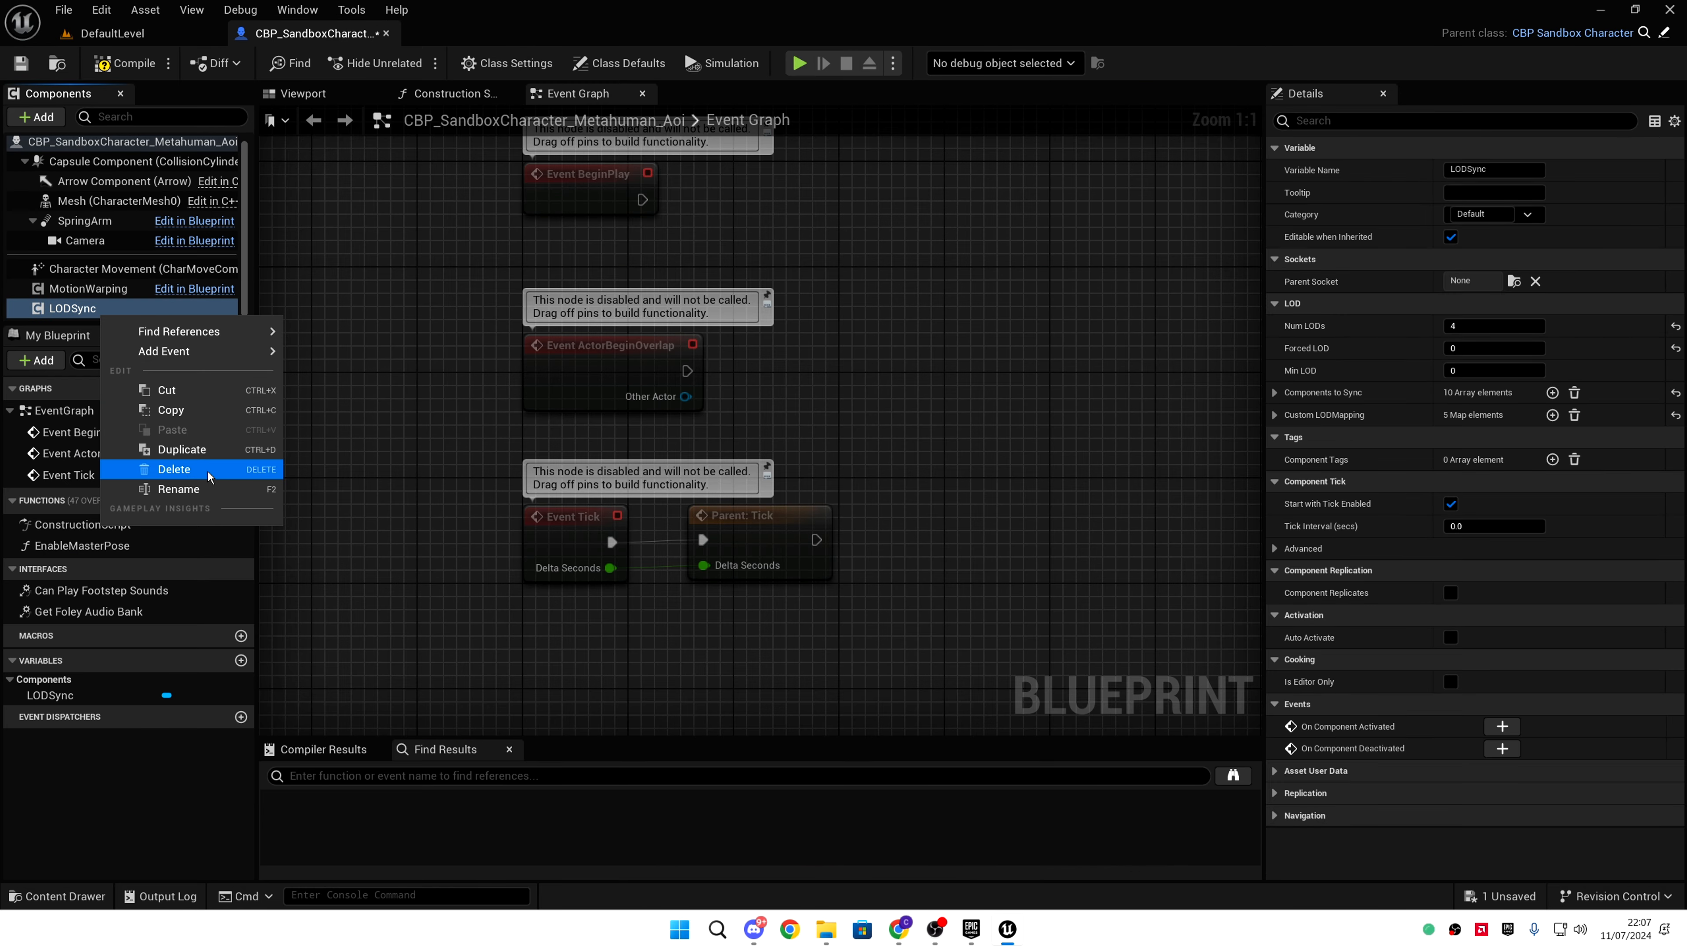
click(174, 469)
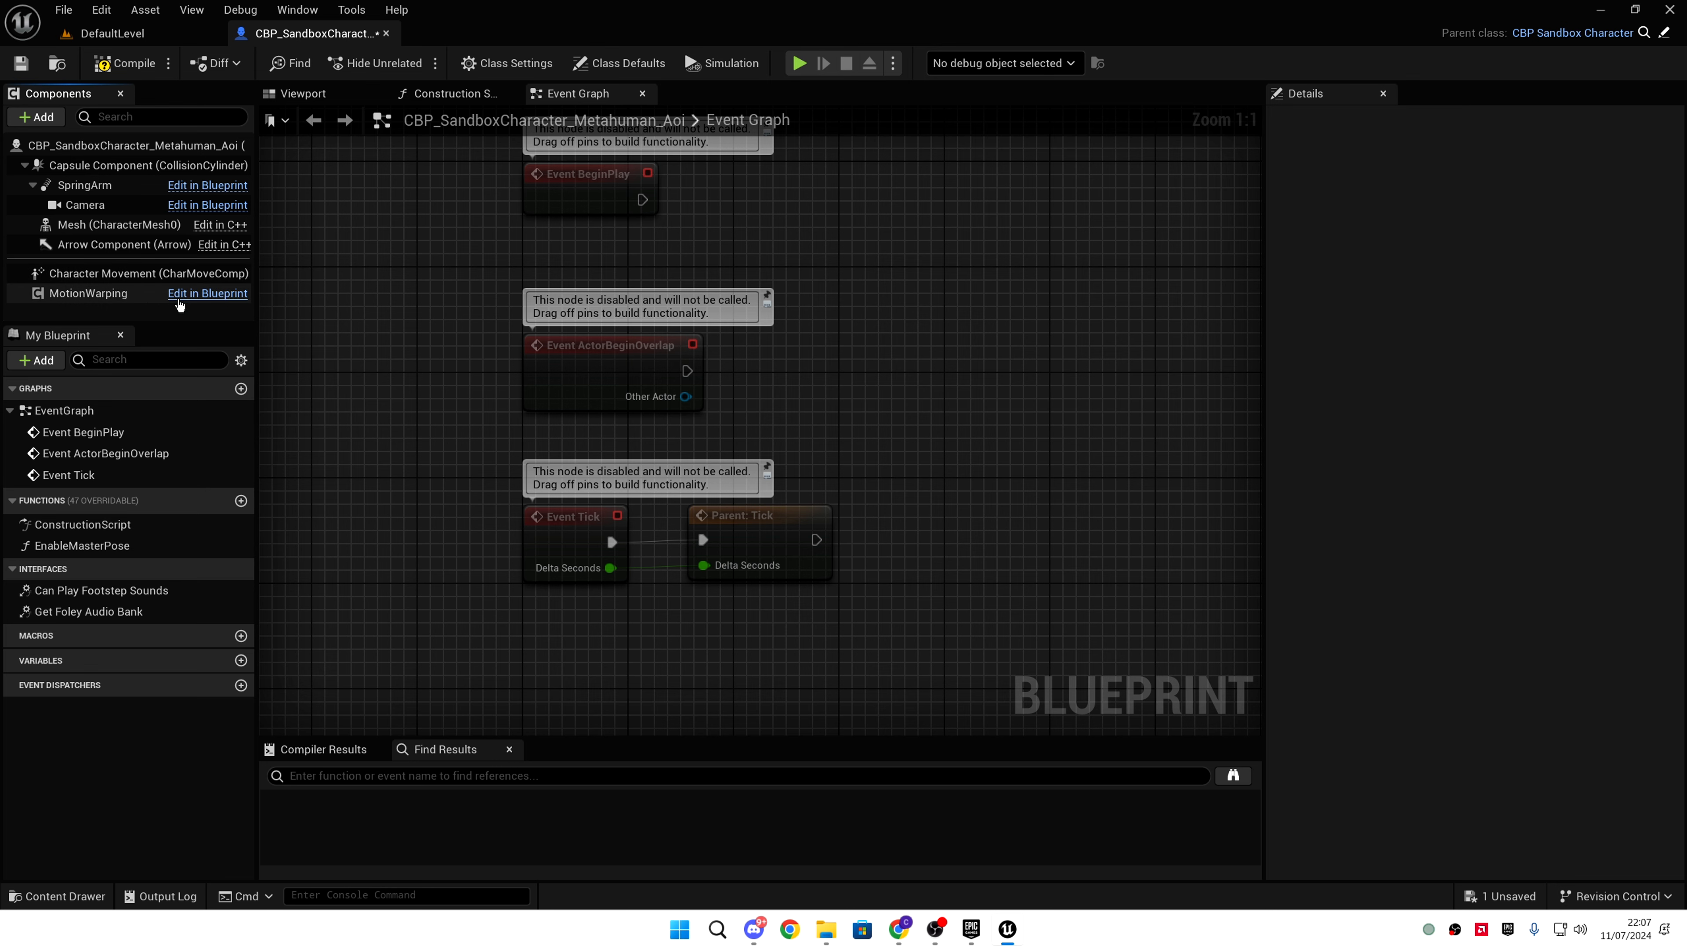
- Back in the level, open the MetaHumans/Aoi folder in the content drawer
click(141, 40)
key(ctrl+space)
click(764, 698)
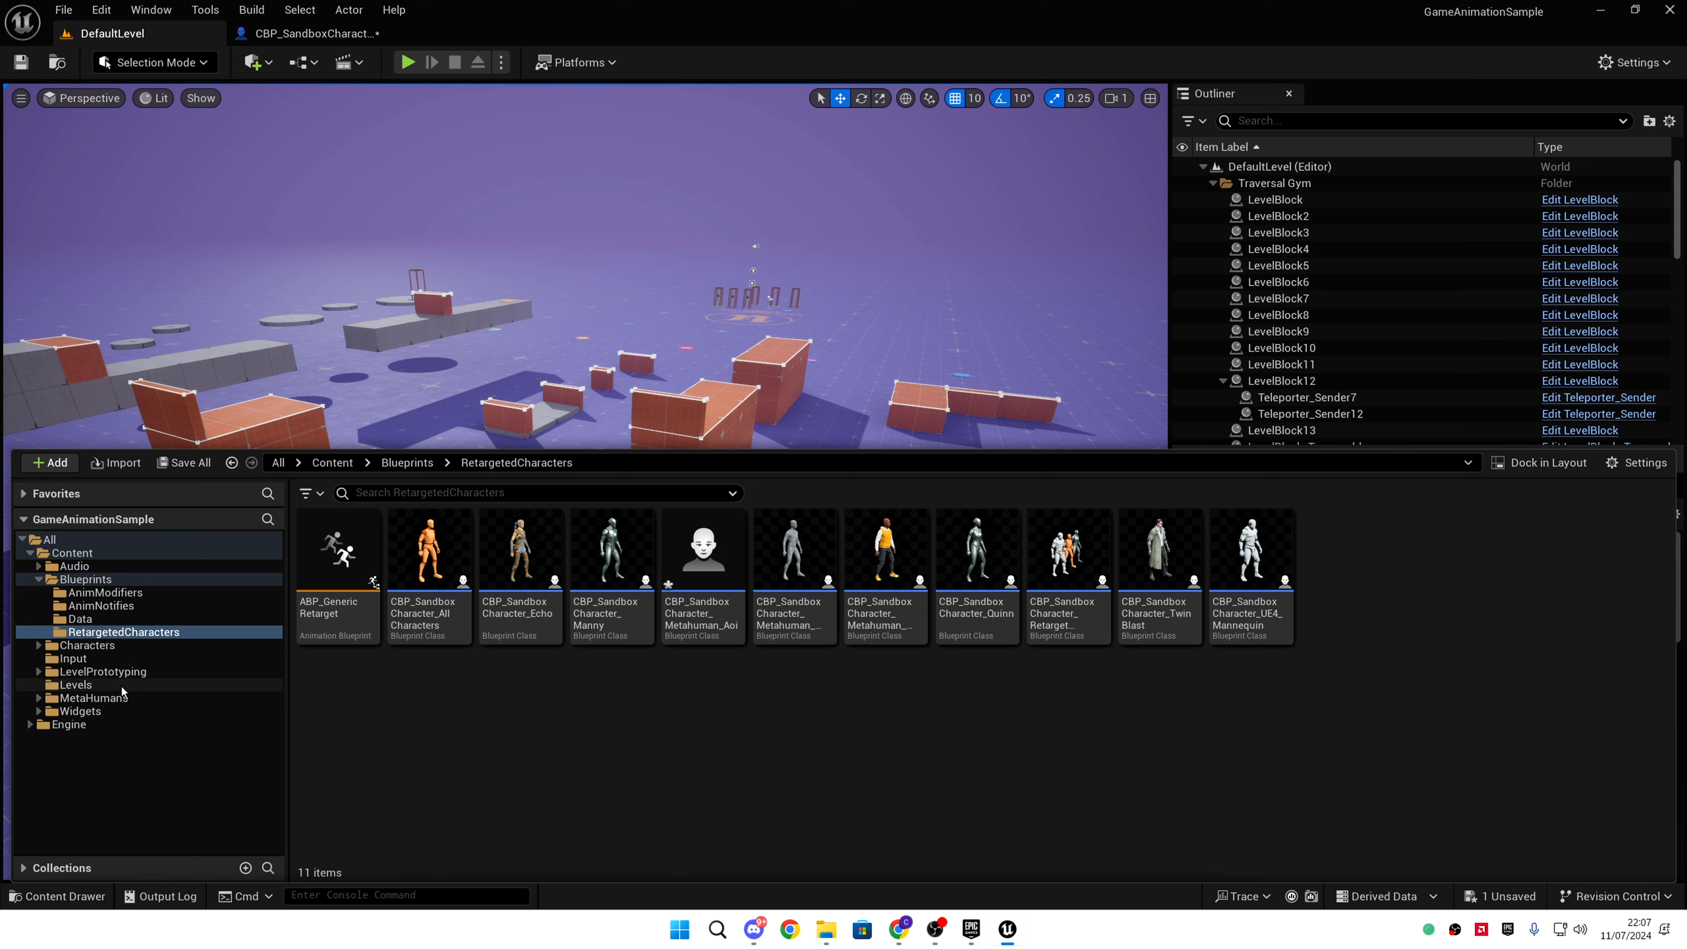
click(119, 697)
double_click(340, 562)
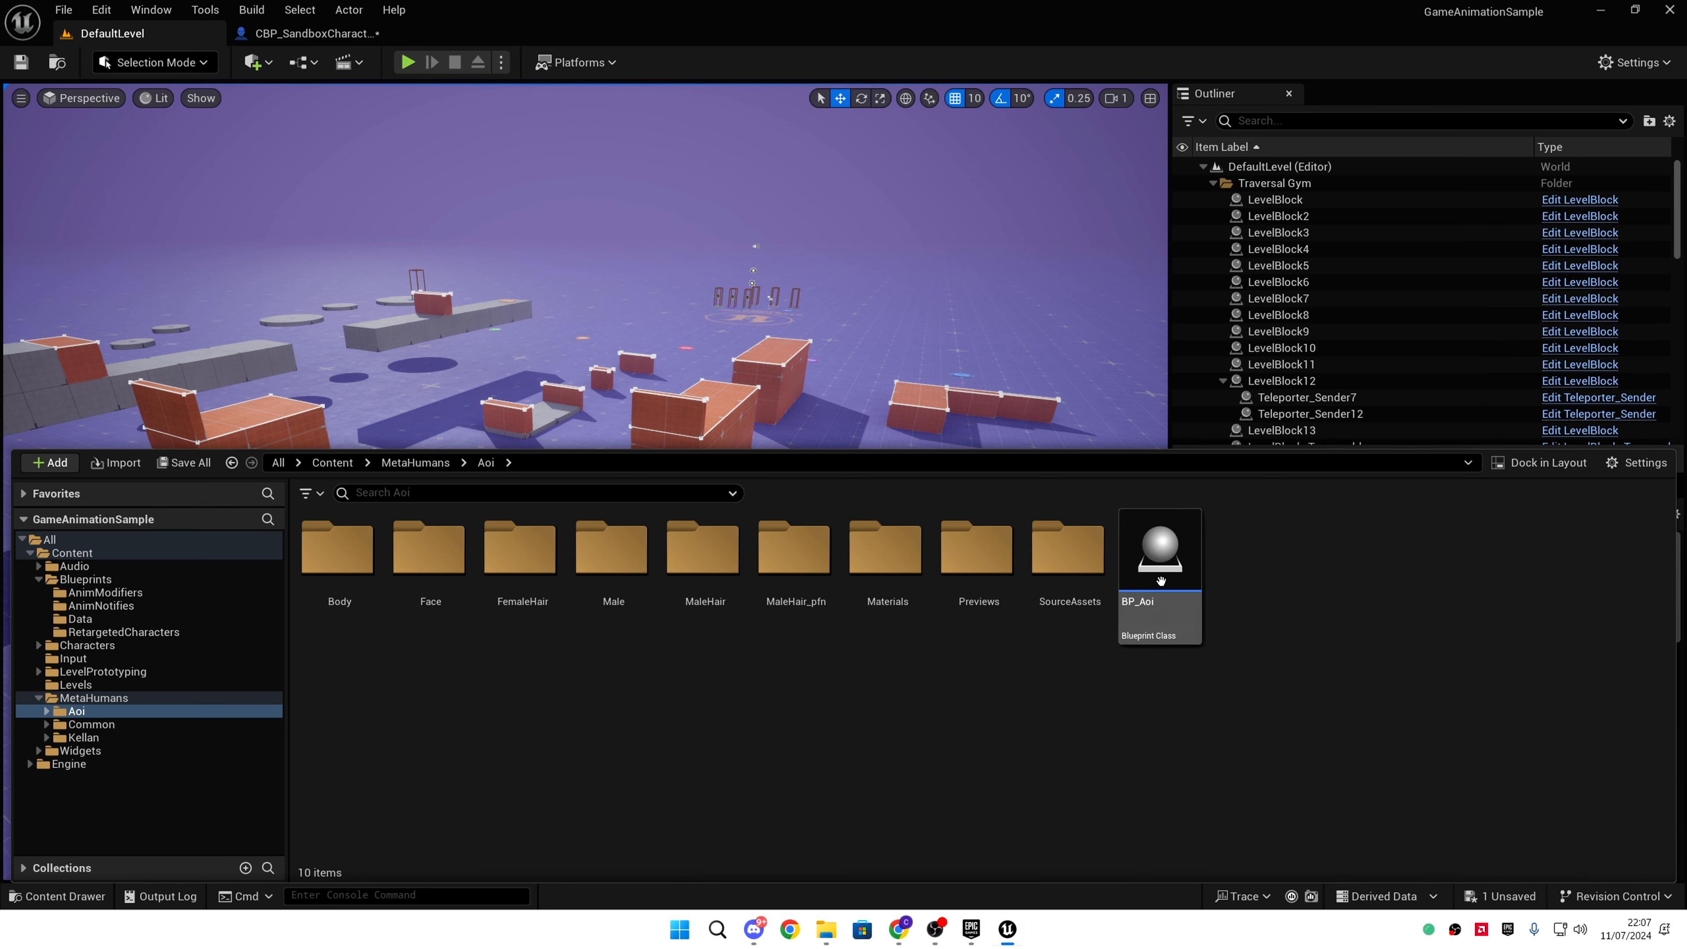
- Open BP_Aoi and copy its Body-through-LODSync components, then go back to the sandbox character
double_click(1159, 555)
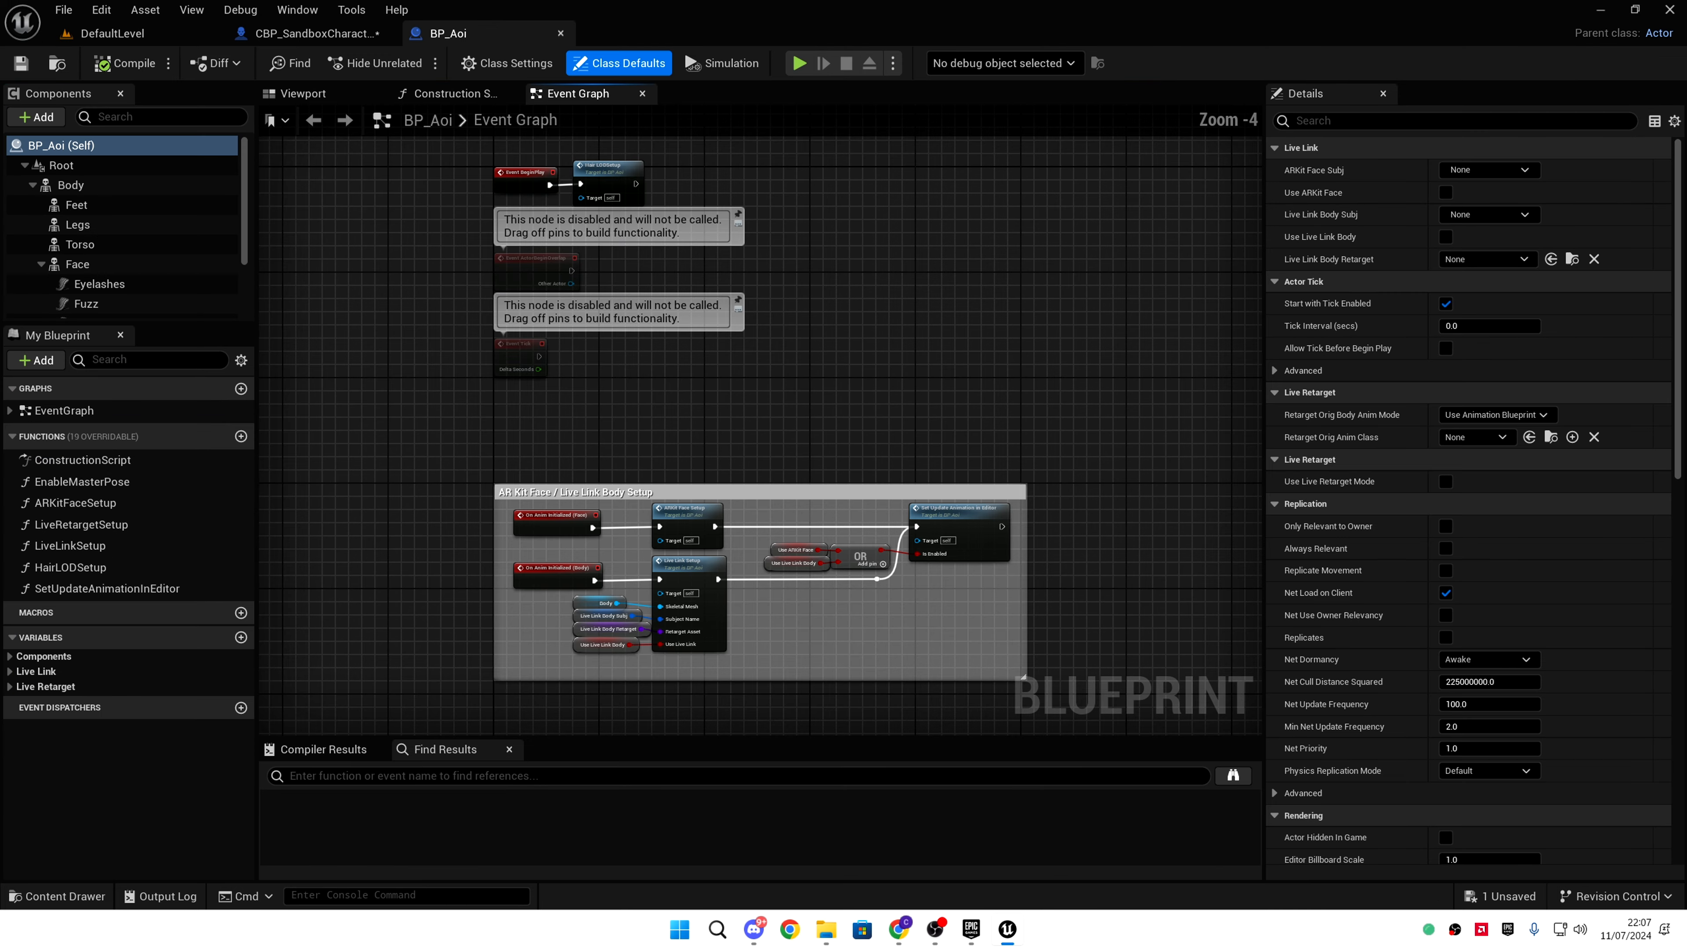
click(126, 185)
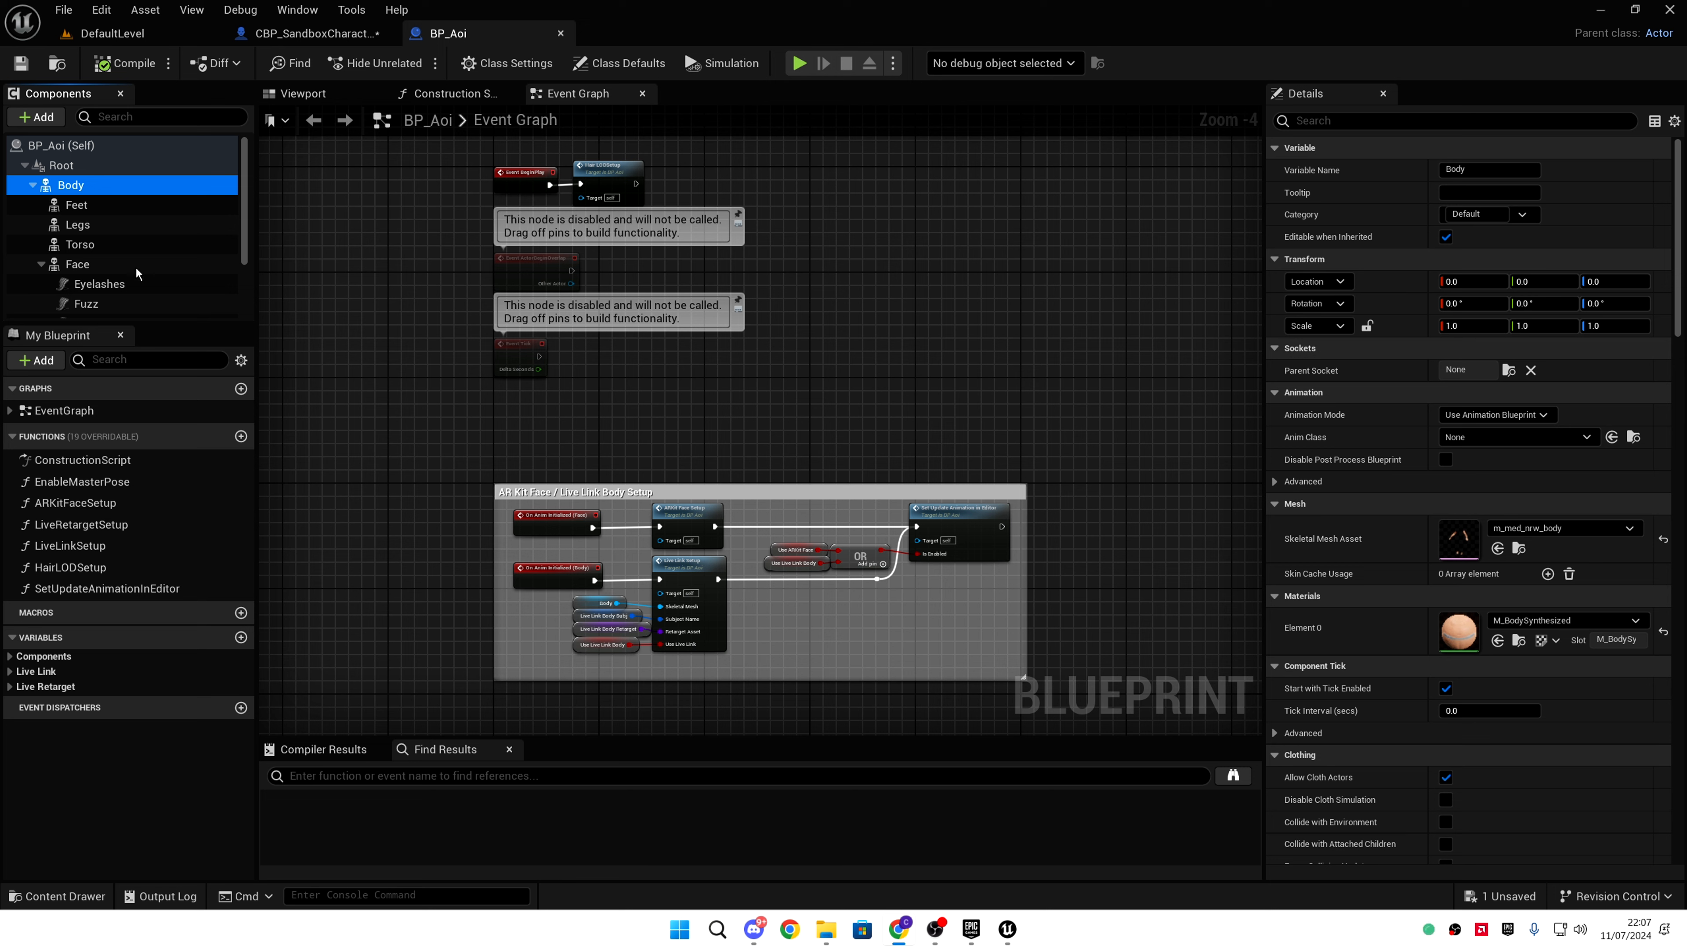
scroll(133, 285, down, 3)
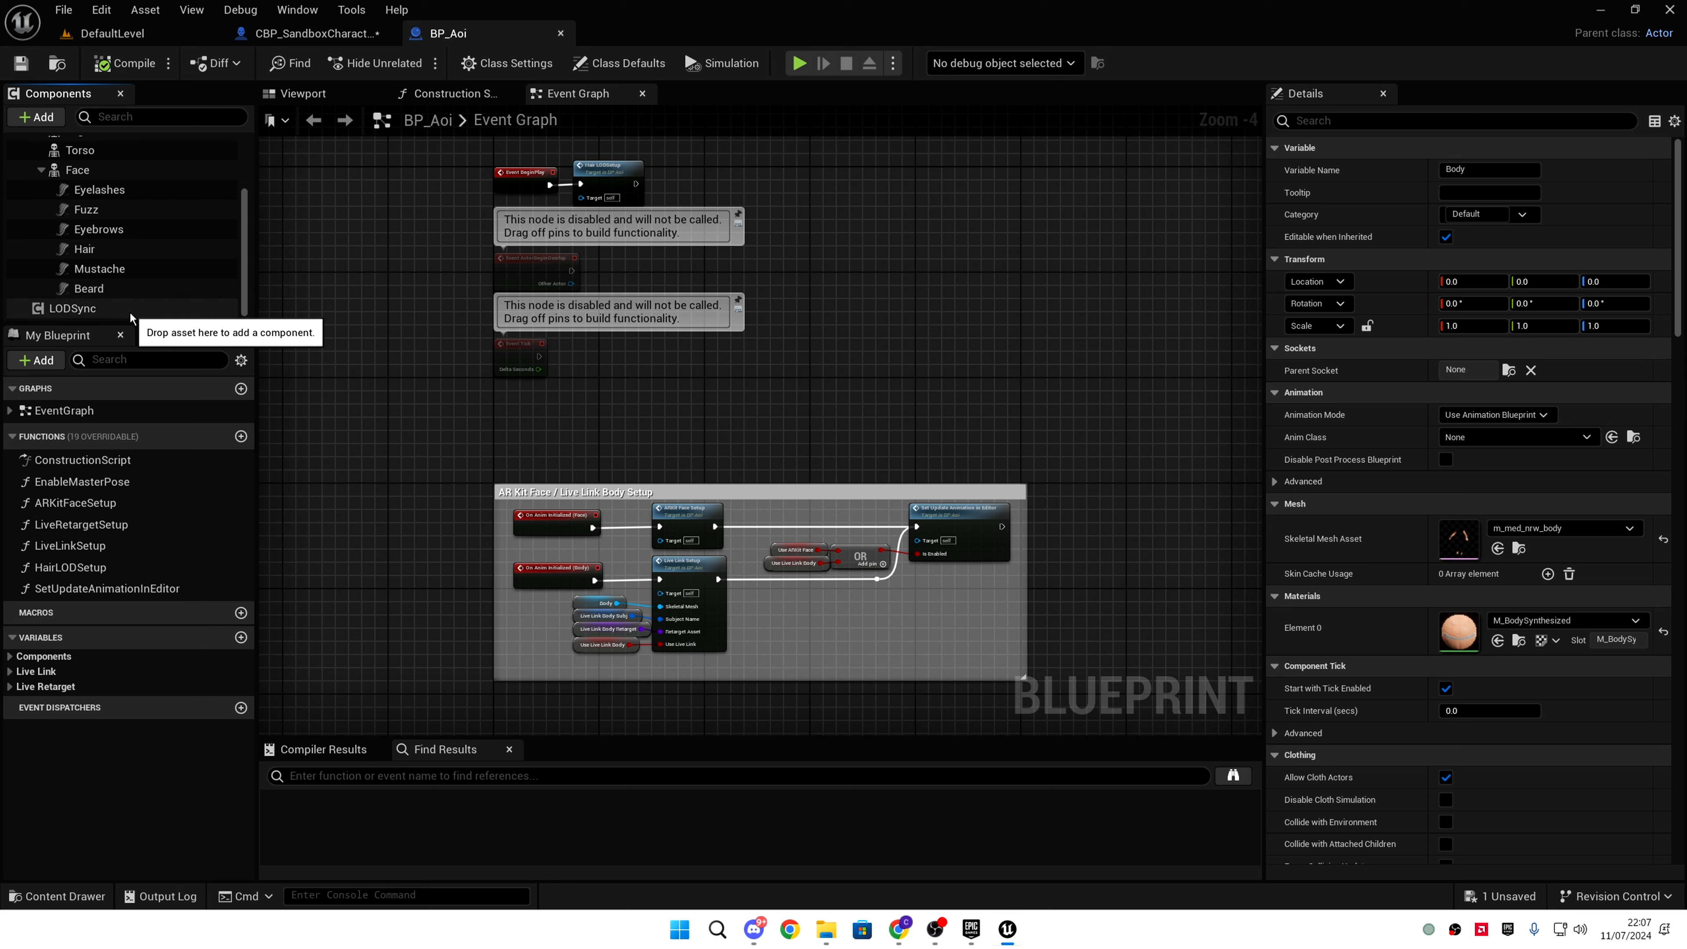
shift+click(73, 309)
scroll(125, 199, up, 2)
scroll(84, 214, down, 2)
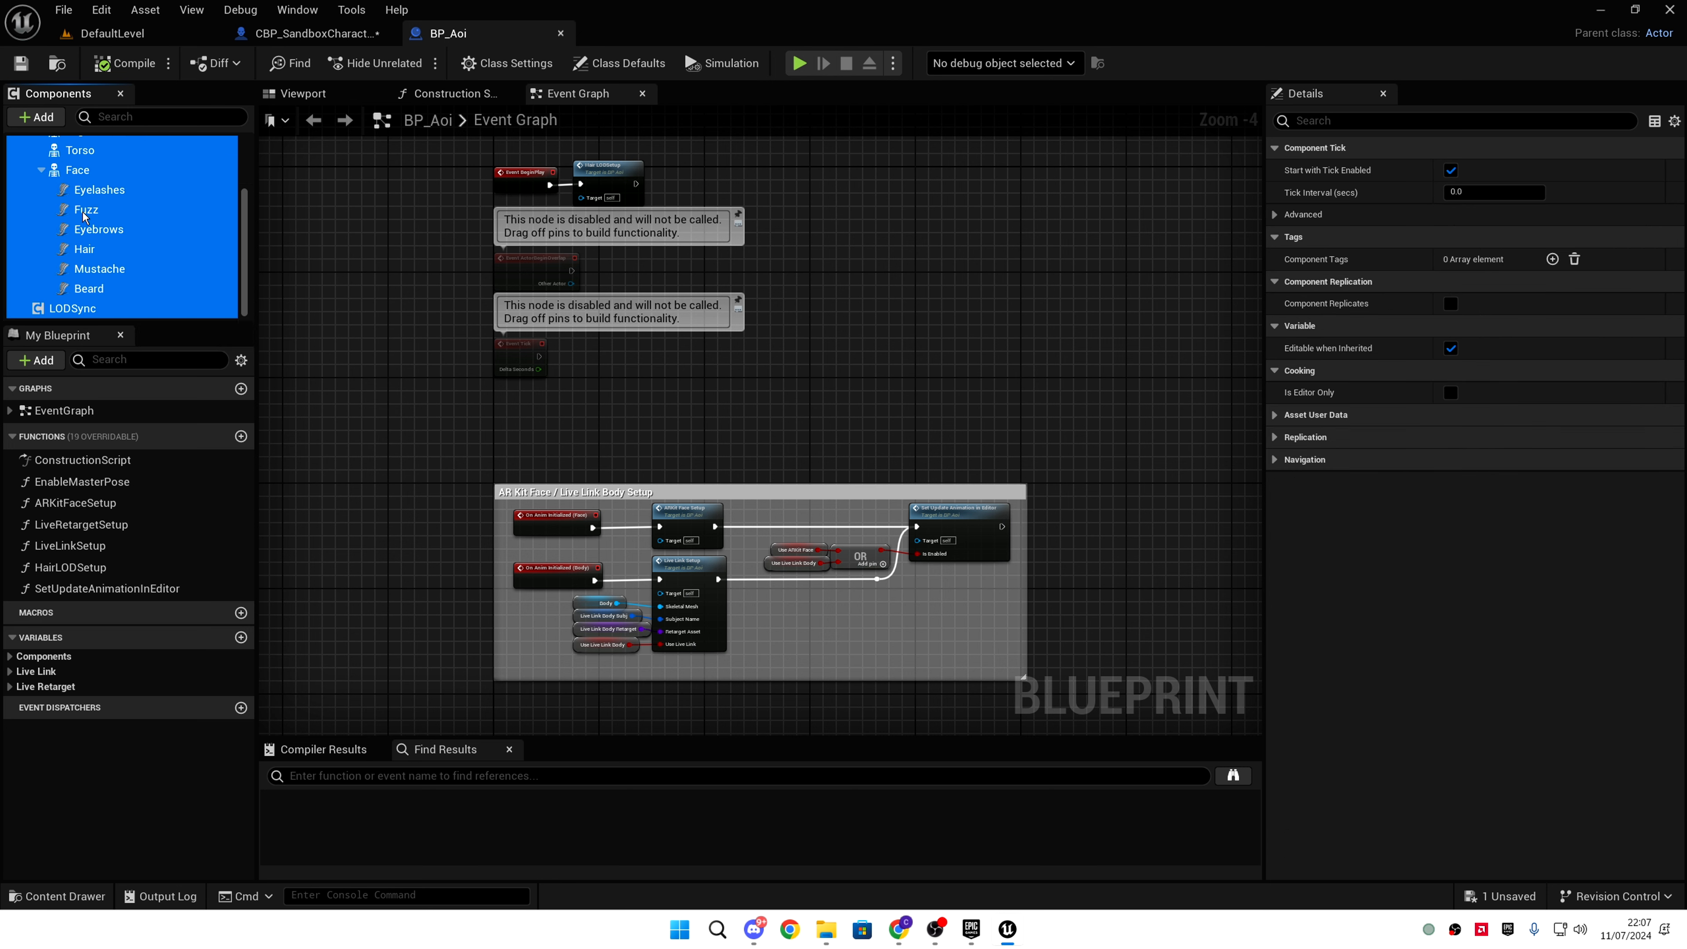
right_click(117, 232)
click(205, 306)
click(313, 34)
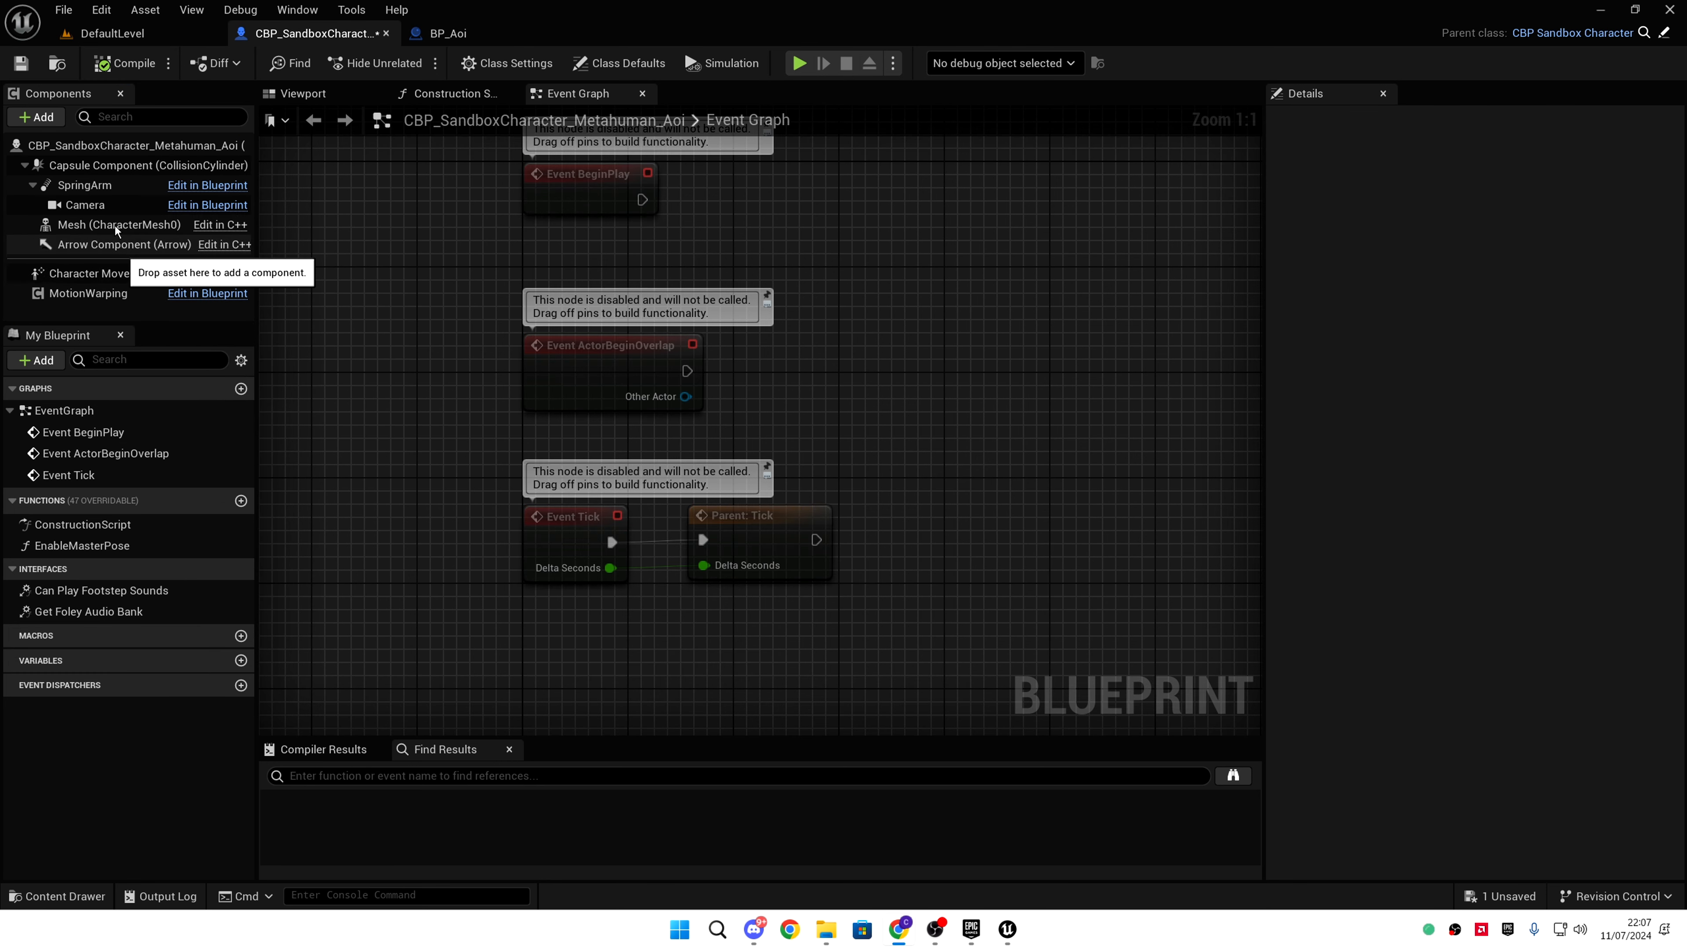
- Paste Aoi's components onto the Capsule Component and view the character in the Viewport
click(110, 166)
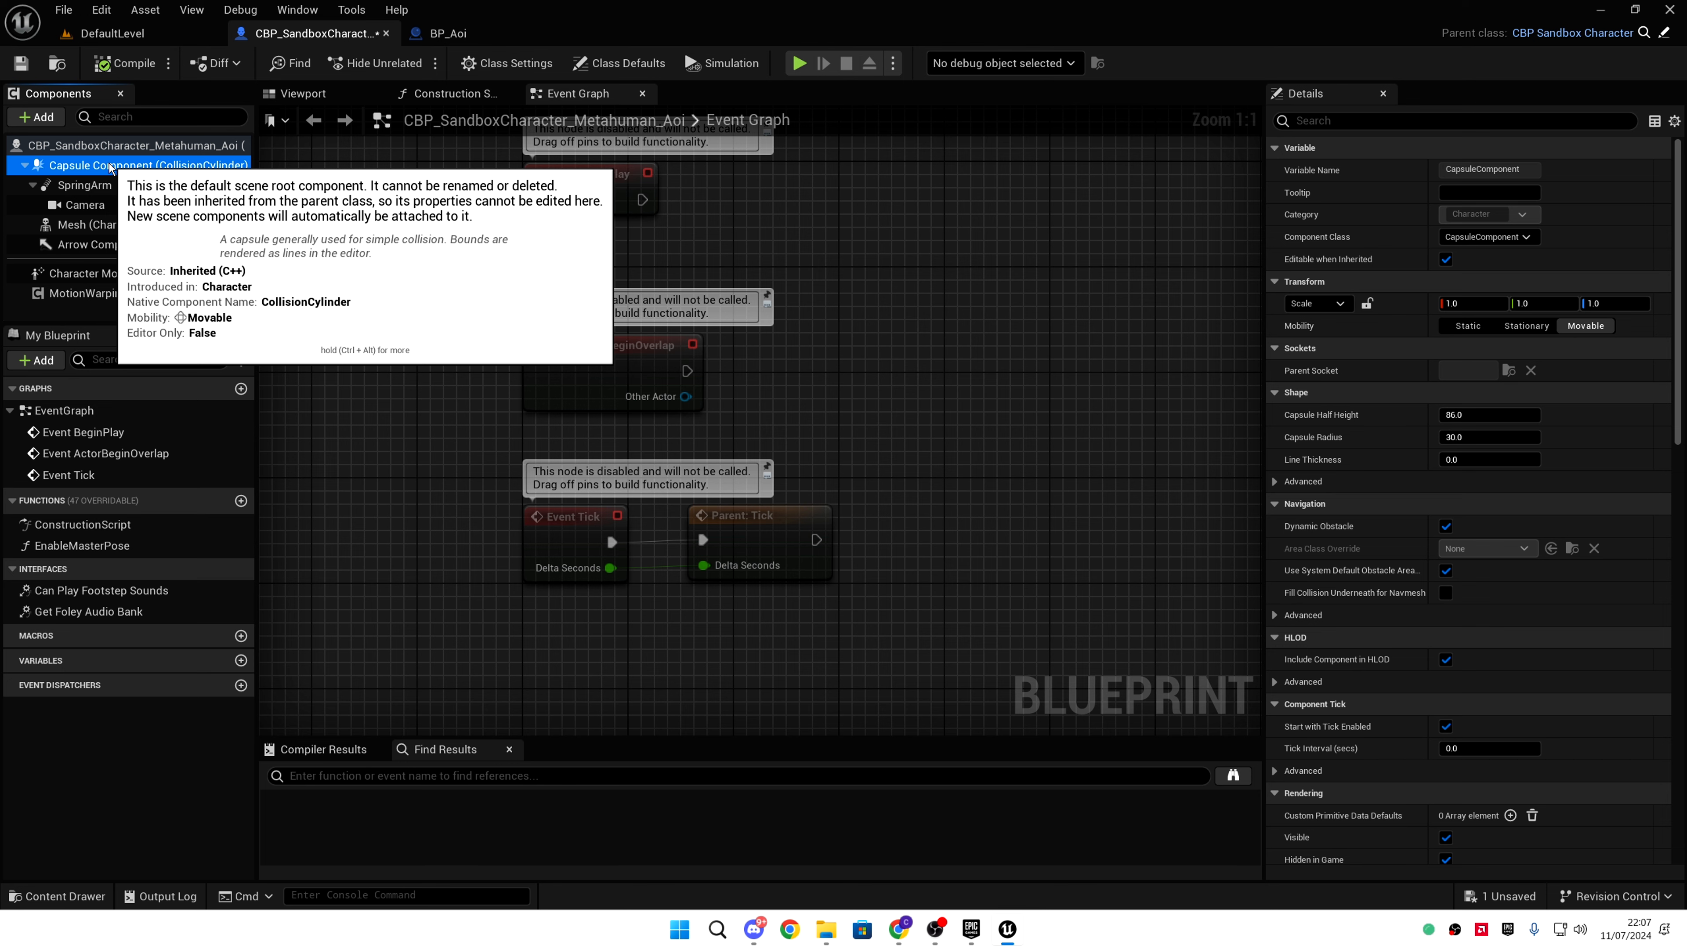
right_click(110, 166)
click(199, 286)
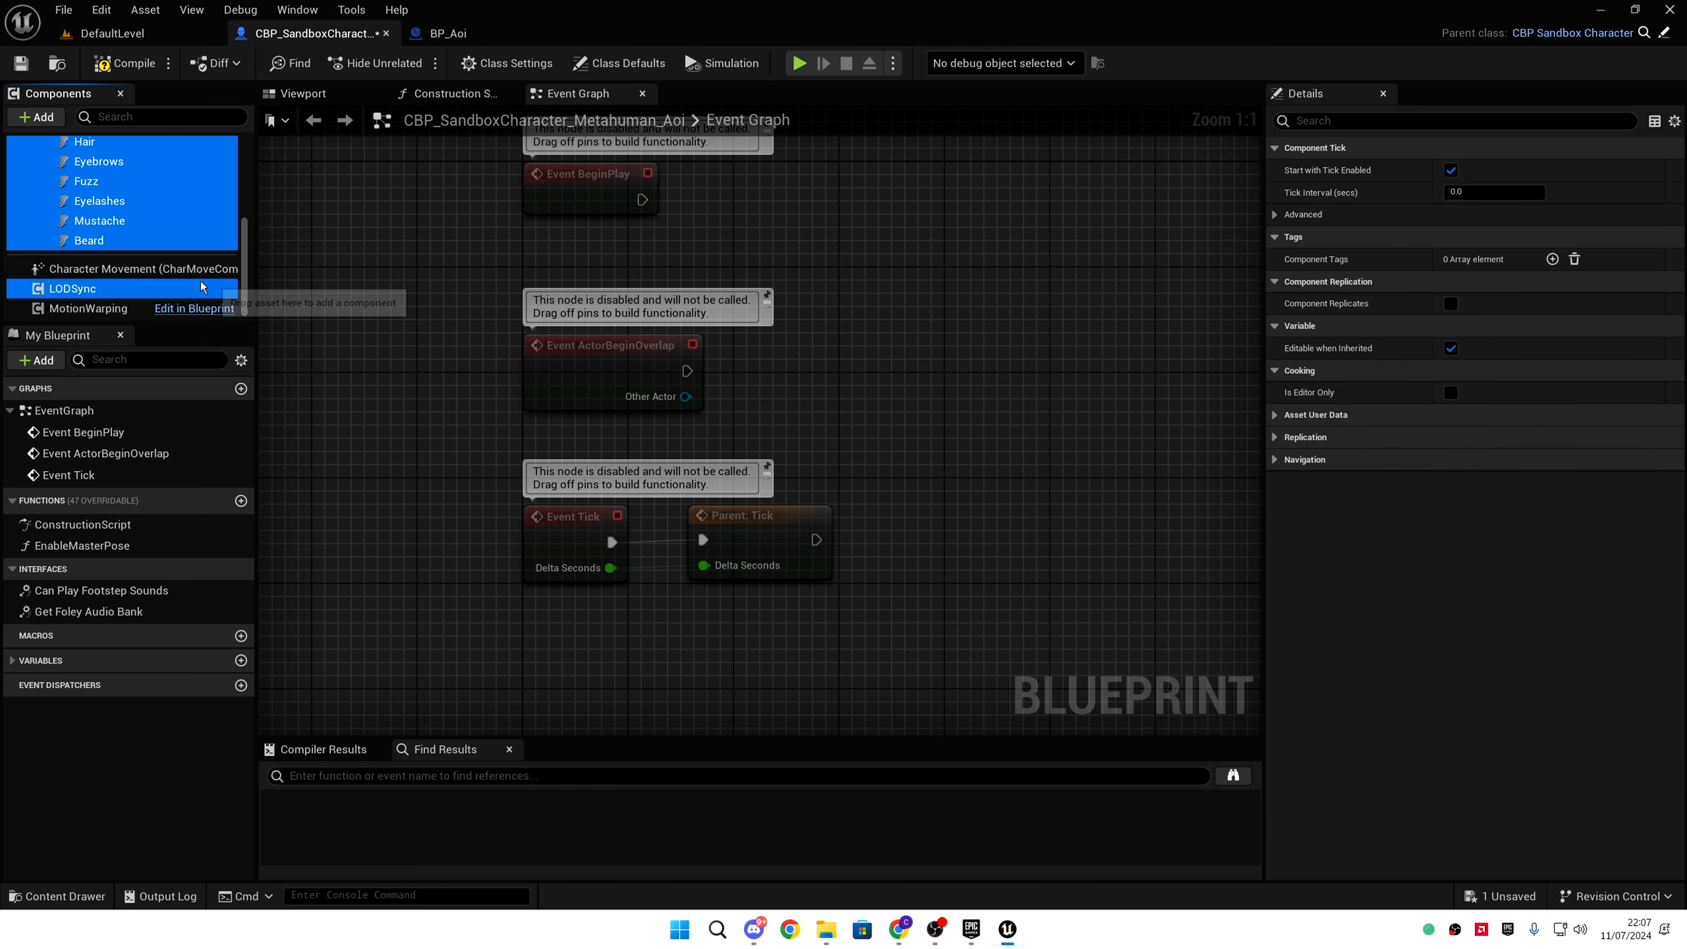
click(303, 93)
mouse_move(561, 264)
right_down()
mouse_move(570, 232)
mouse_move(561, 264)
right_up()
- Set the Body component to Location Z -90 and Rotation Z -90
scroll(185, 237, up, 2)
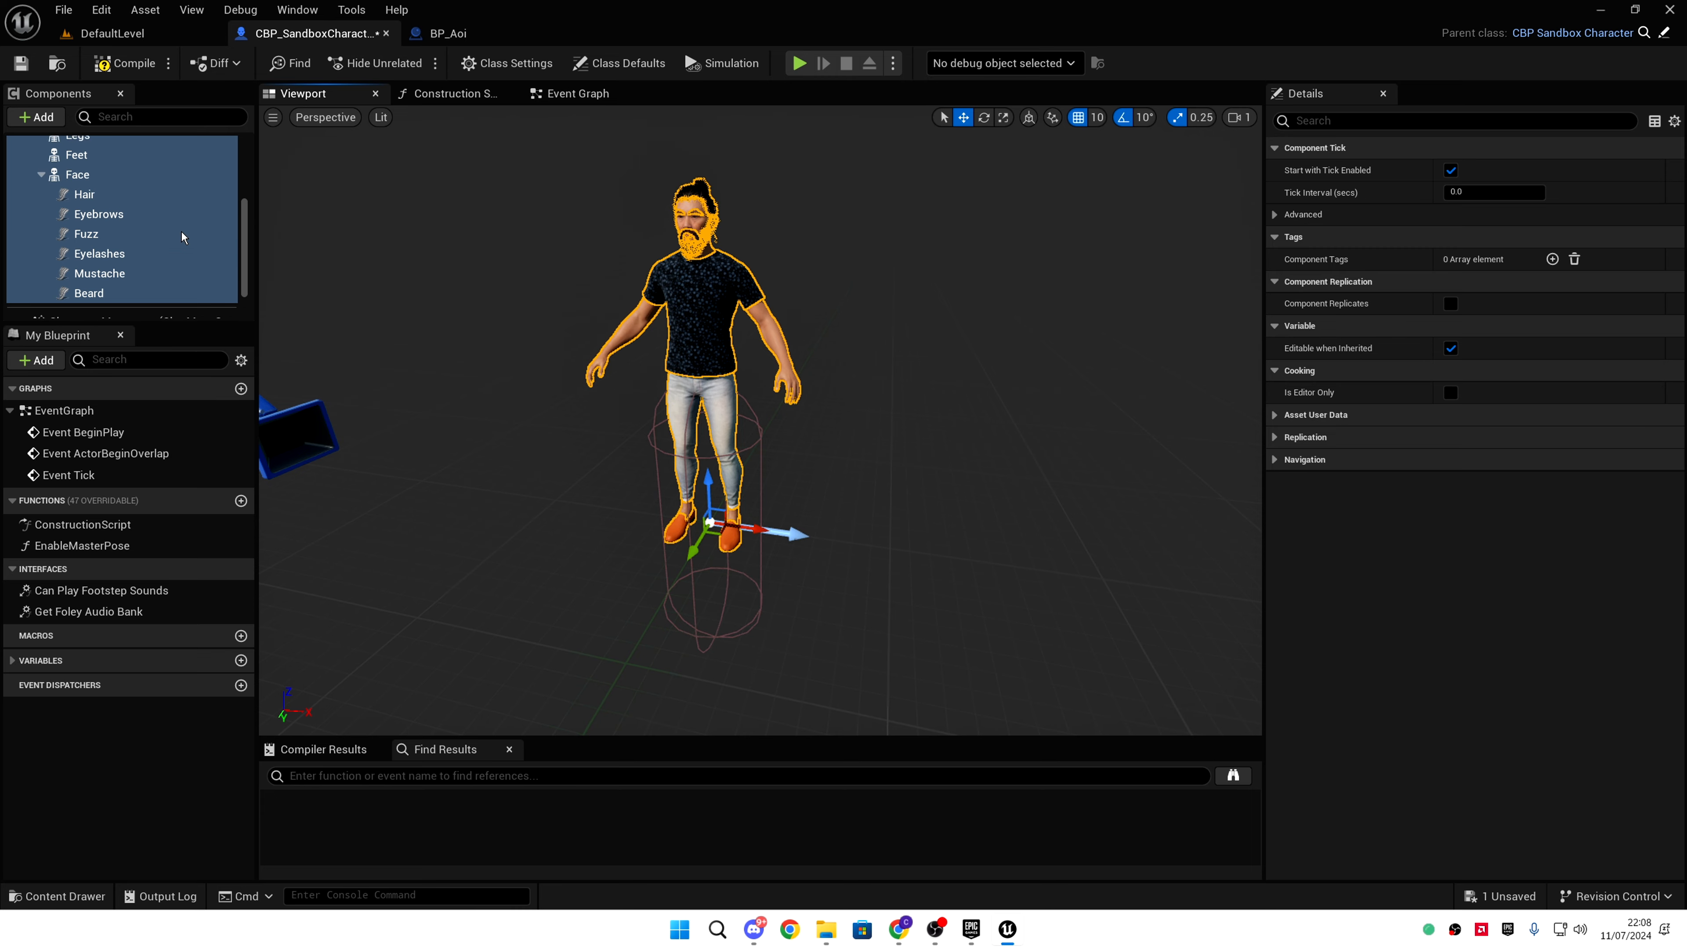
scroll(182, 226, up, 4)
click(172, 174)
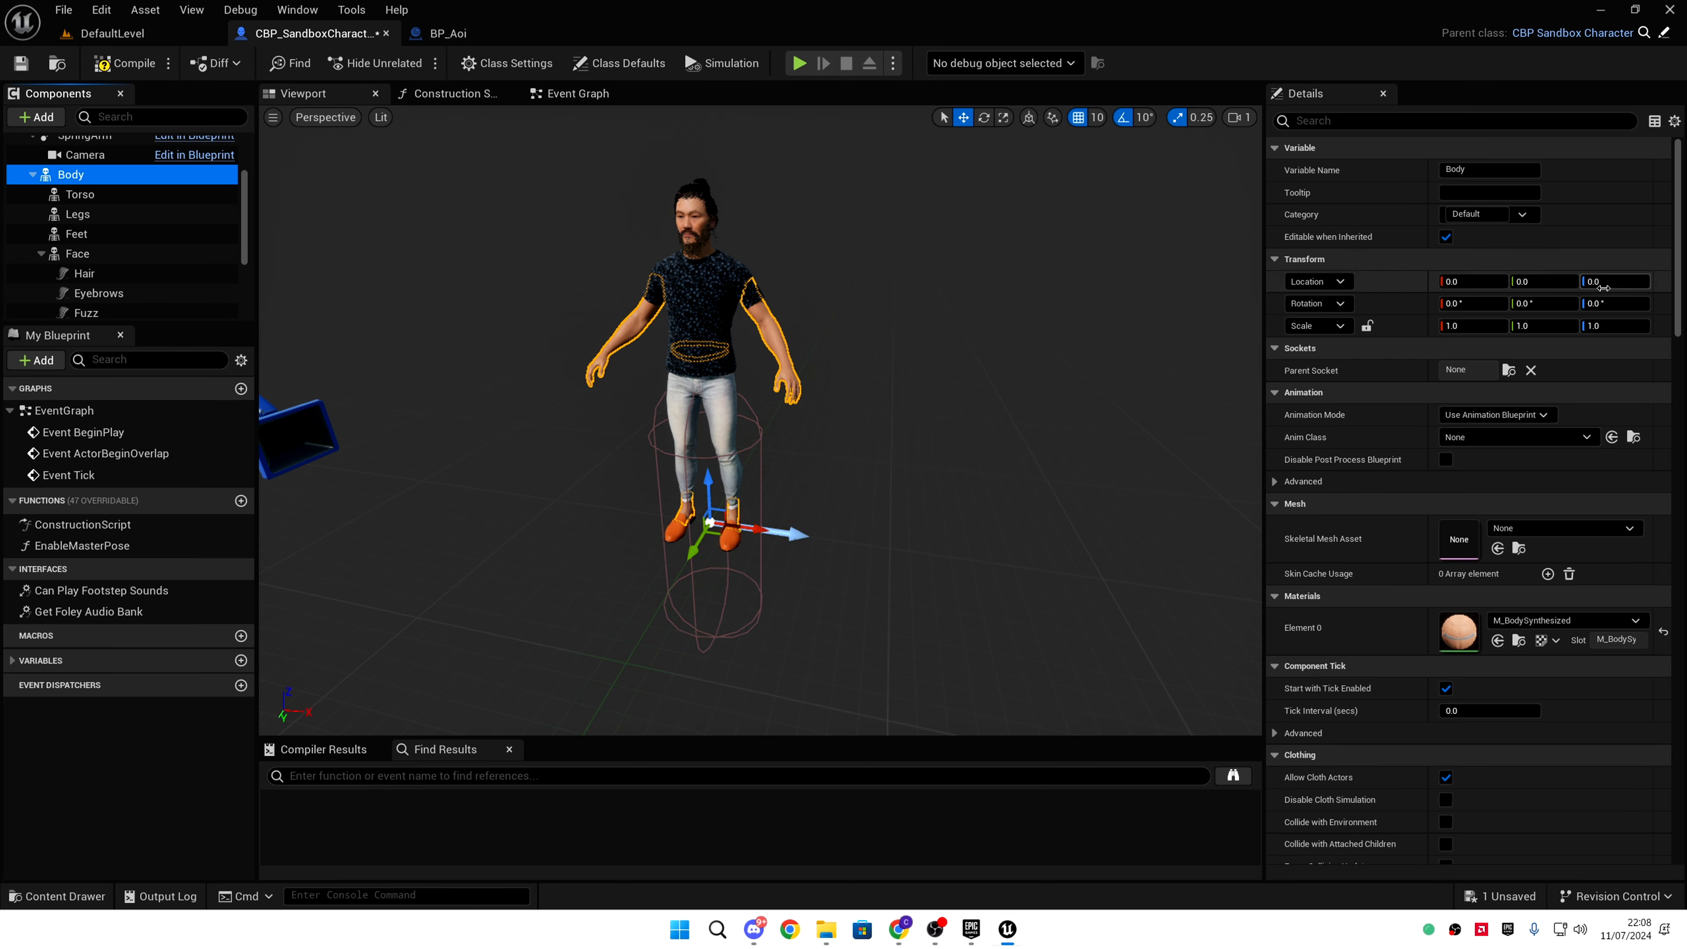
mouse_move(929, 299)
right_down()
mouse_move(884, 295)
mouse_move(930, 315)
mouse_move(935, 295)
right_up()
drag(690, 460, 689, 563)
right_drag(689, 563, 675, 571)
click(1630, 281)
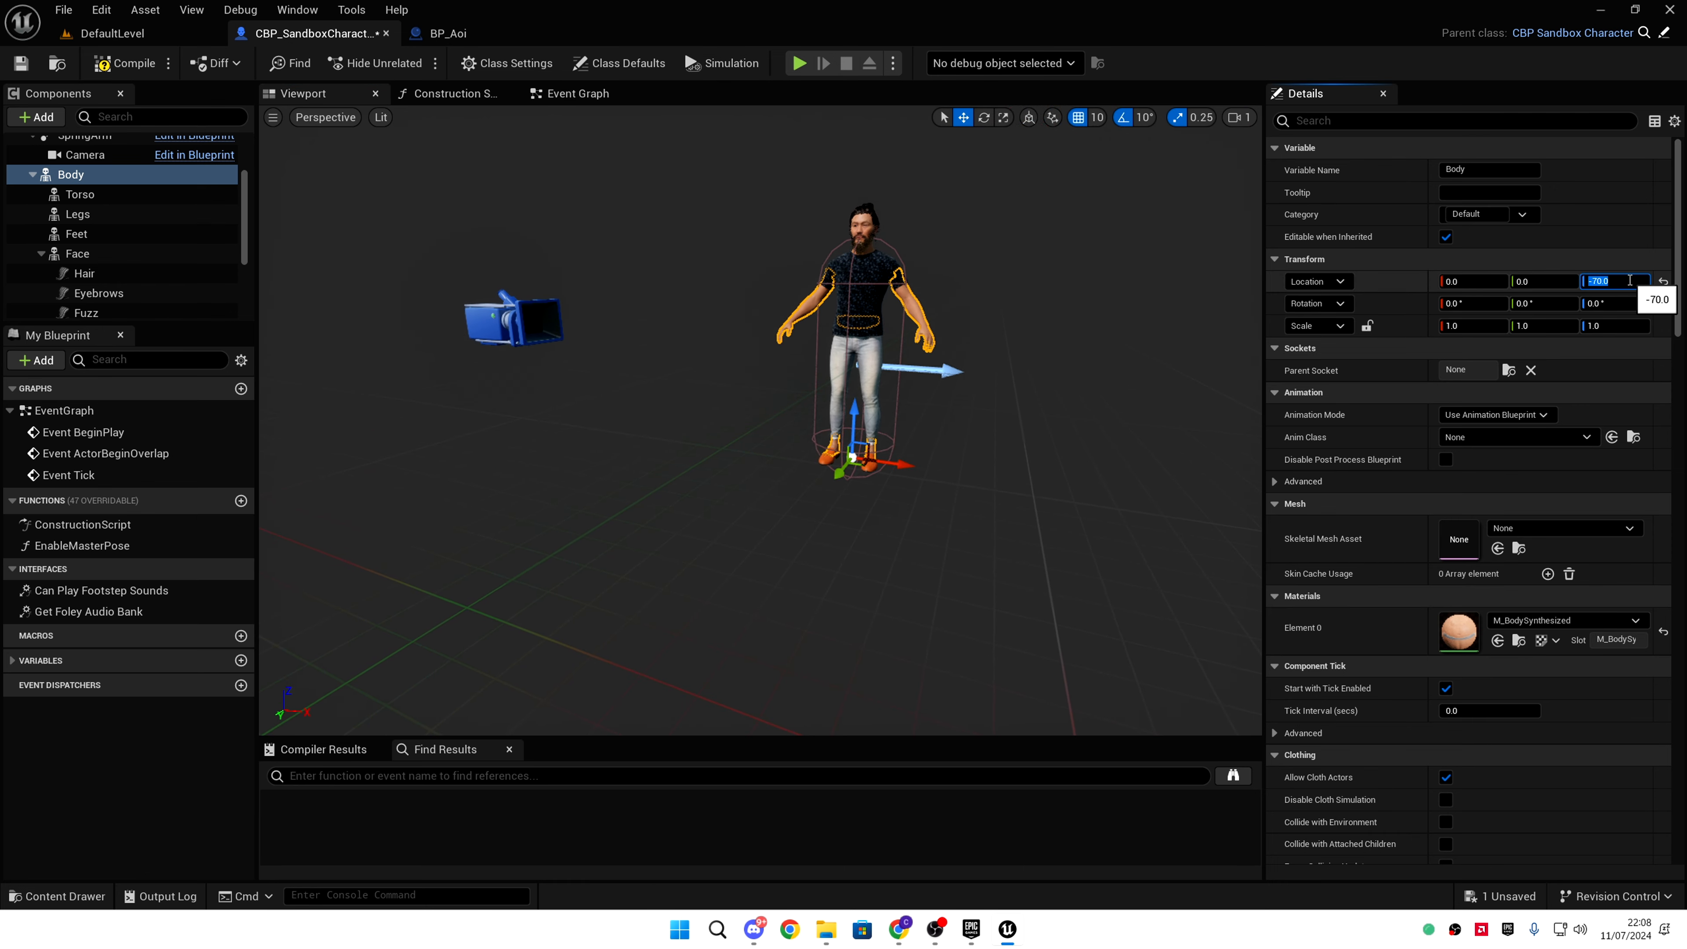
click(1623, 303)
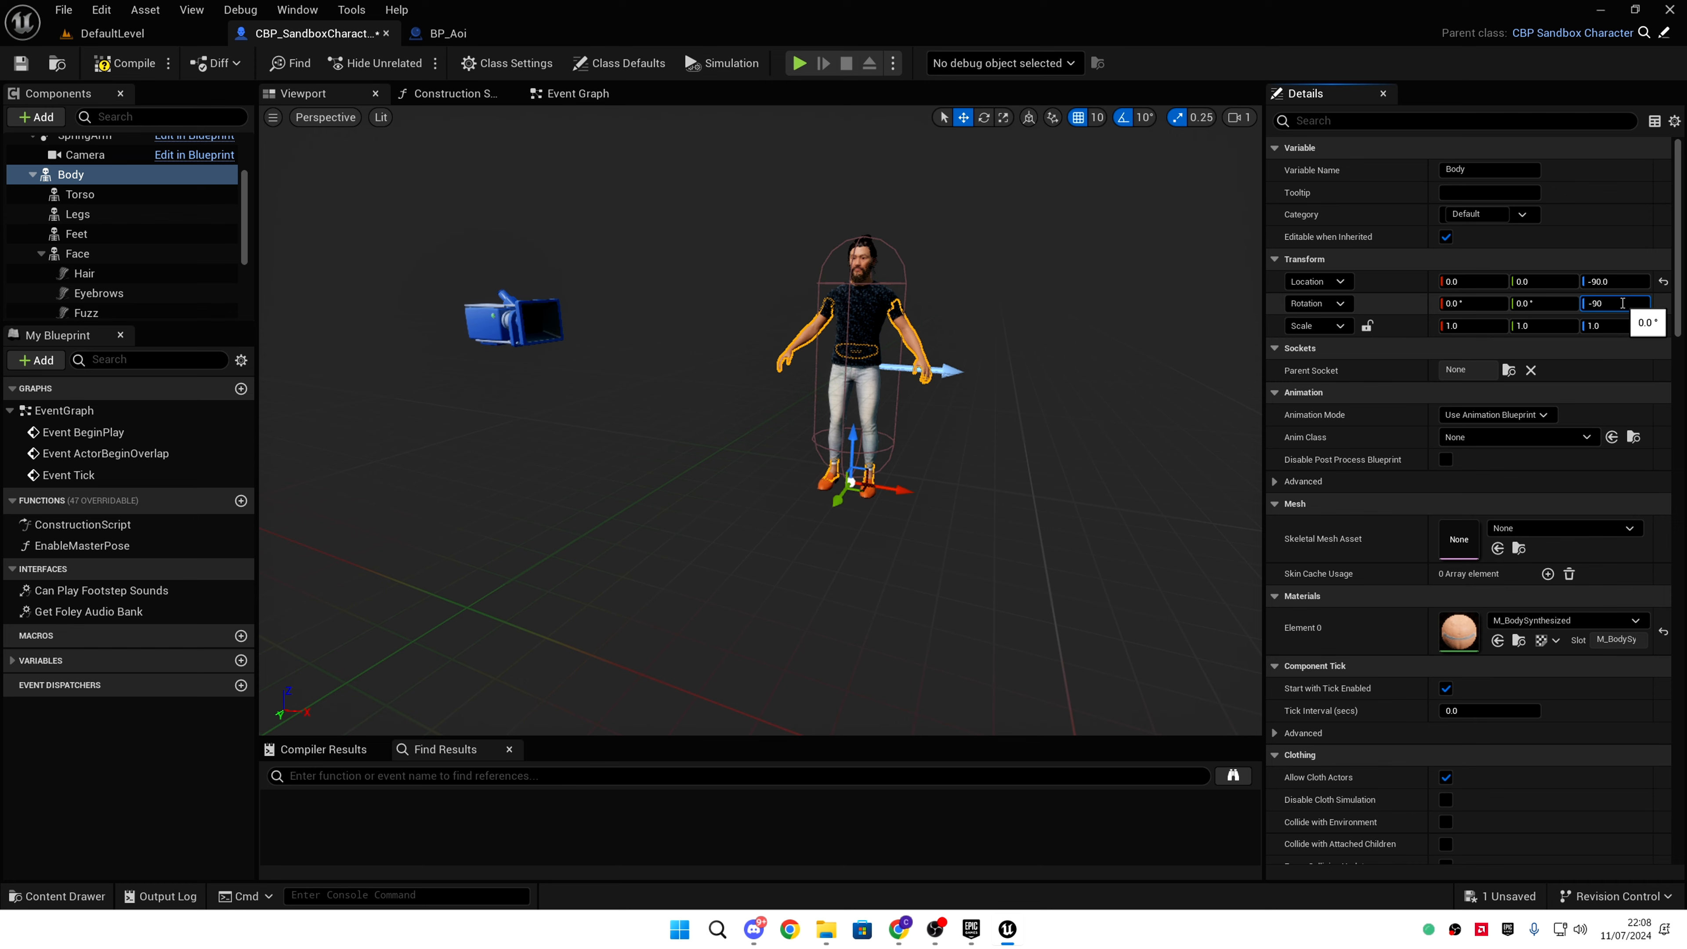
key(Return)
- Move the view close to the character's front and compile the Blueprint
key(w)
right_drag(982, 359, 844, 372)
key(d)
scroll(930, 359, down, 1)
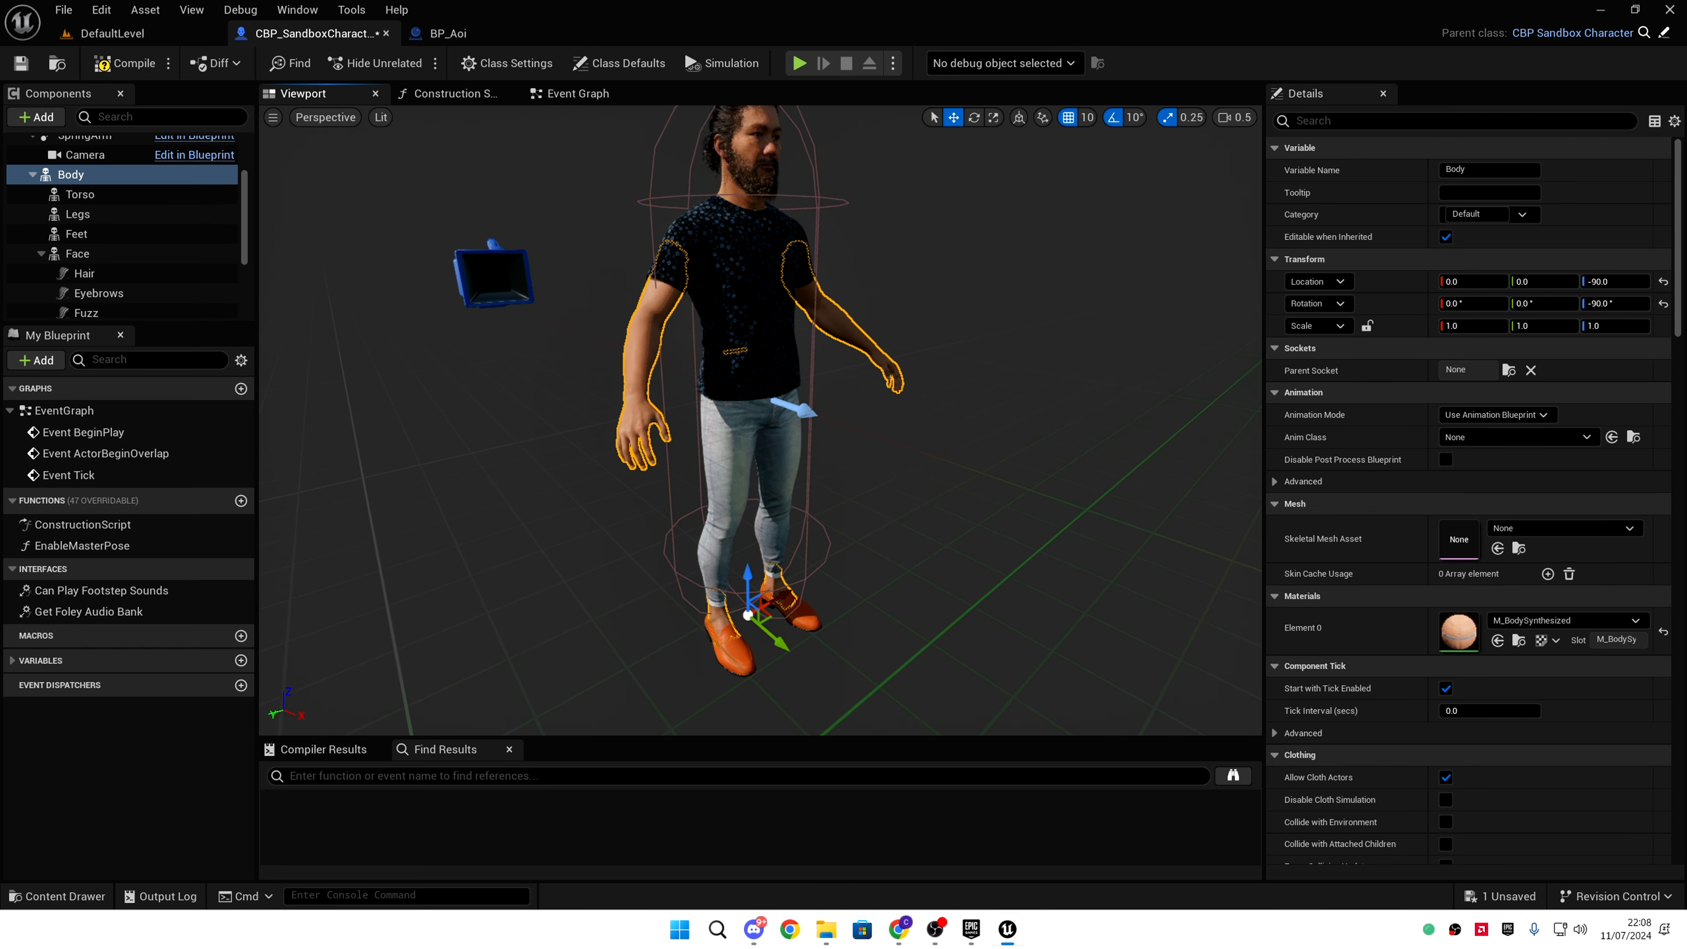
click(141, 62)
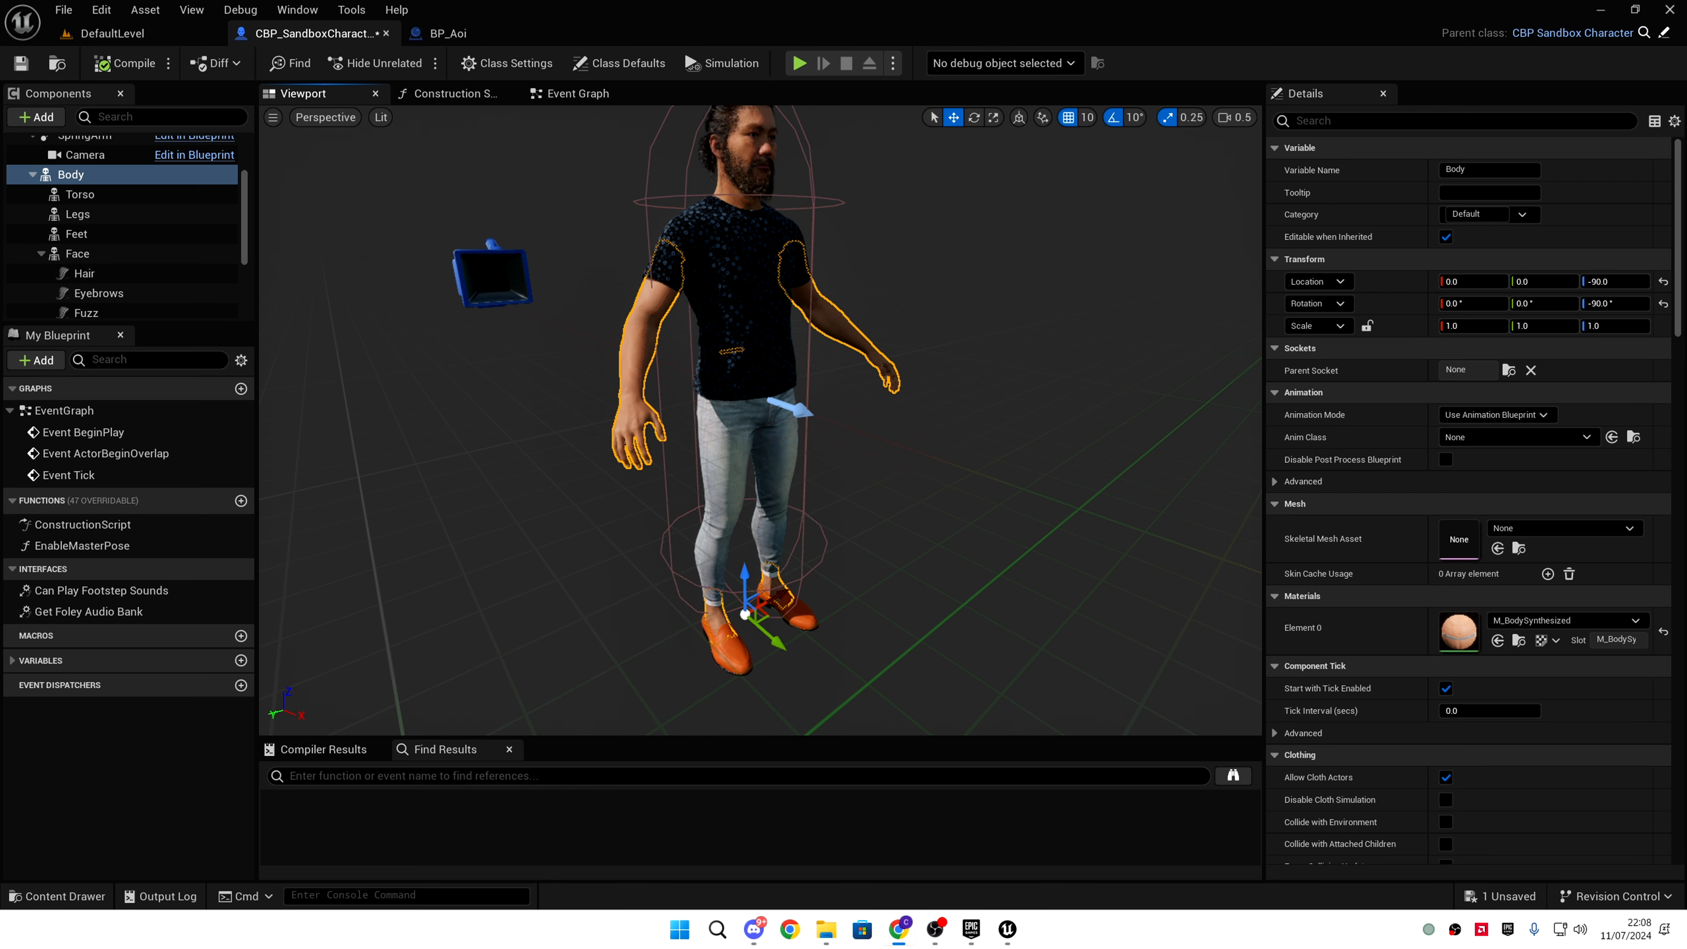
- Orbit around the compiled character and check the level and BP_Aoi tabs before returning
right_drag(666, 325, 721, 309)
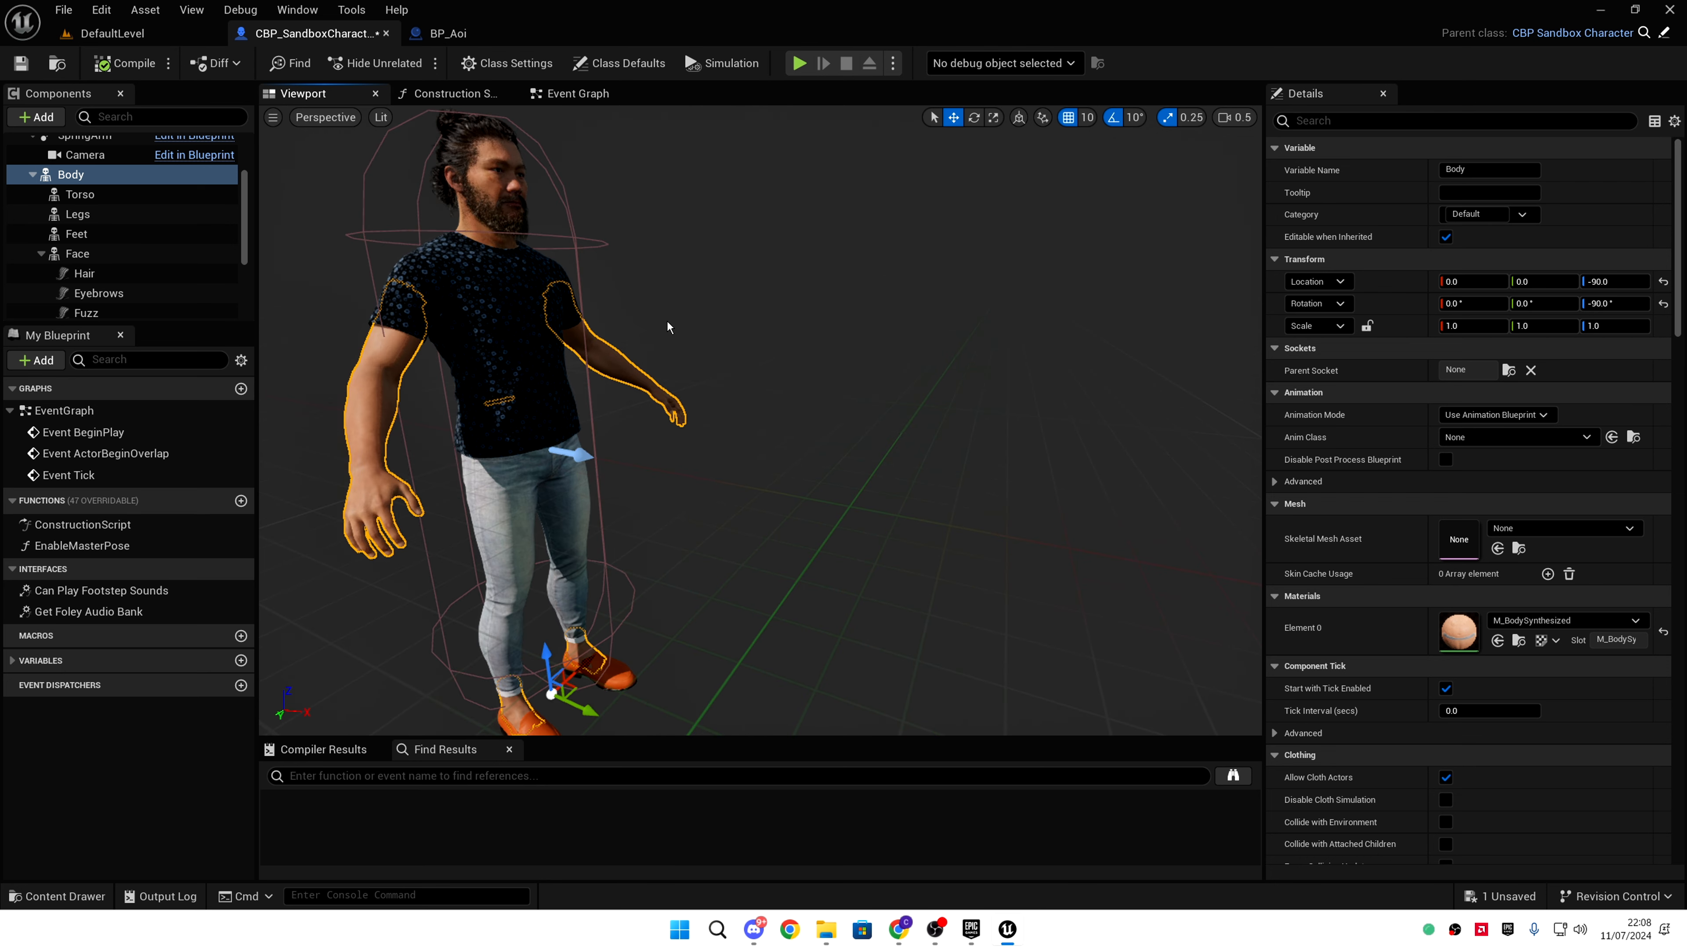
scroll(666, 324, down, 5)
click(103, 38)
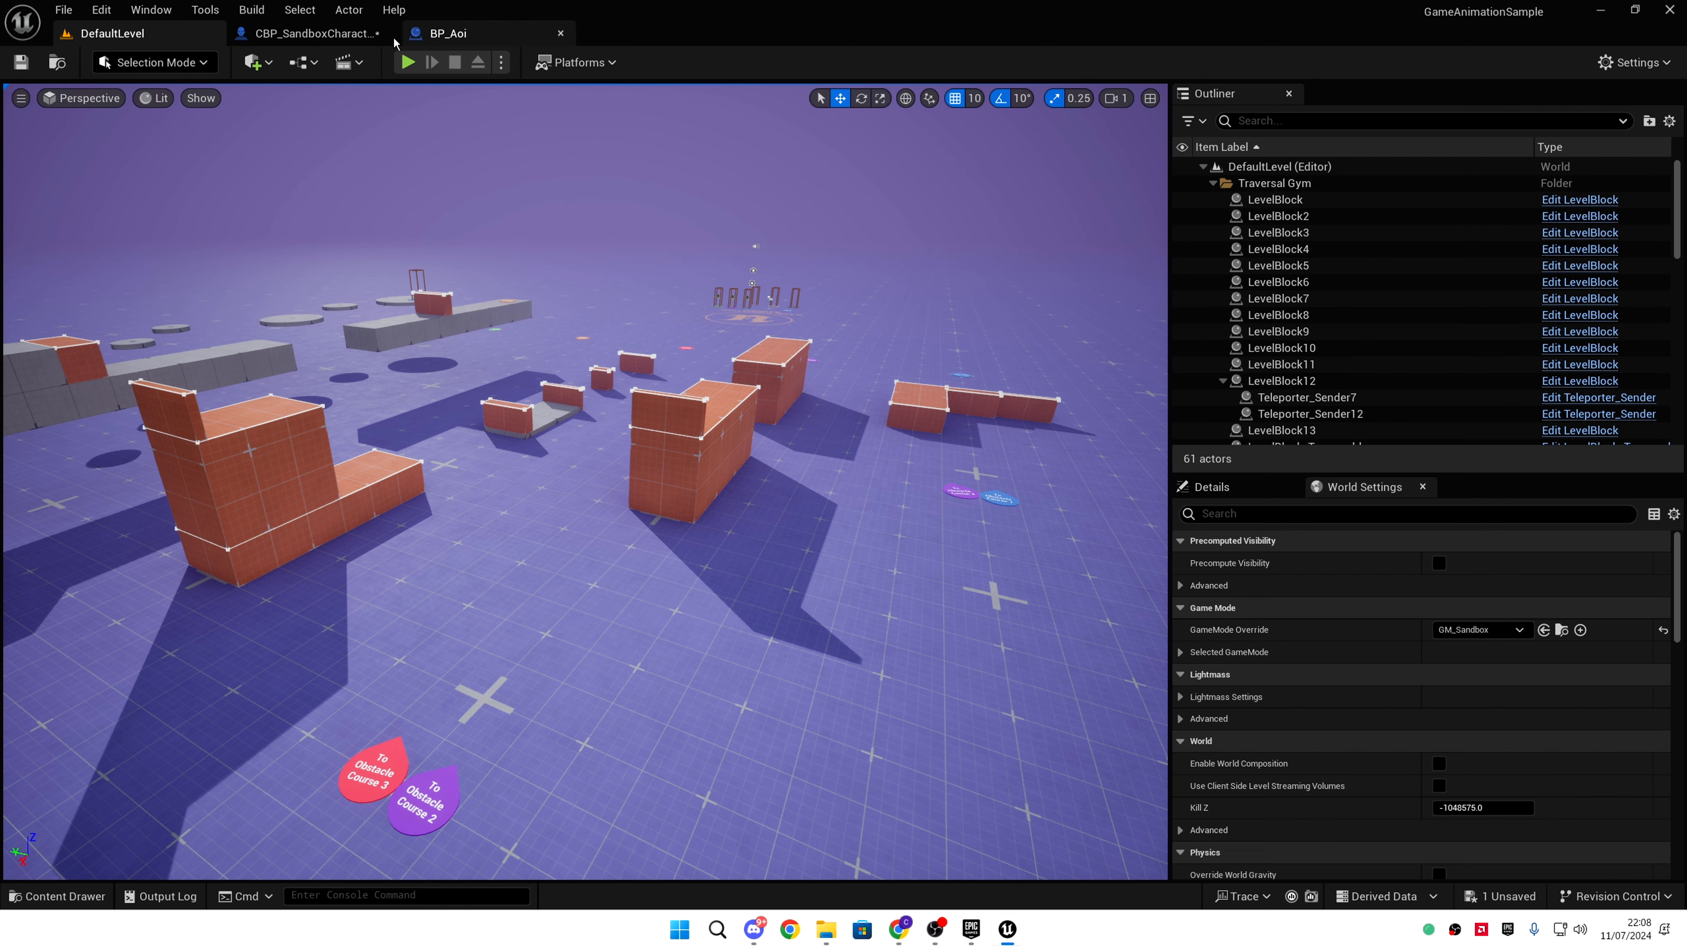
click(322, 37)
right_drag(621, 287, 531, 289)
click(464, 35)
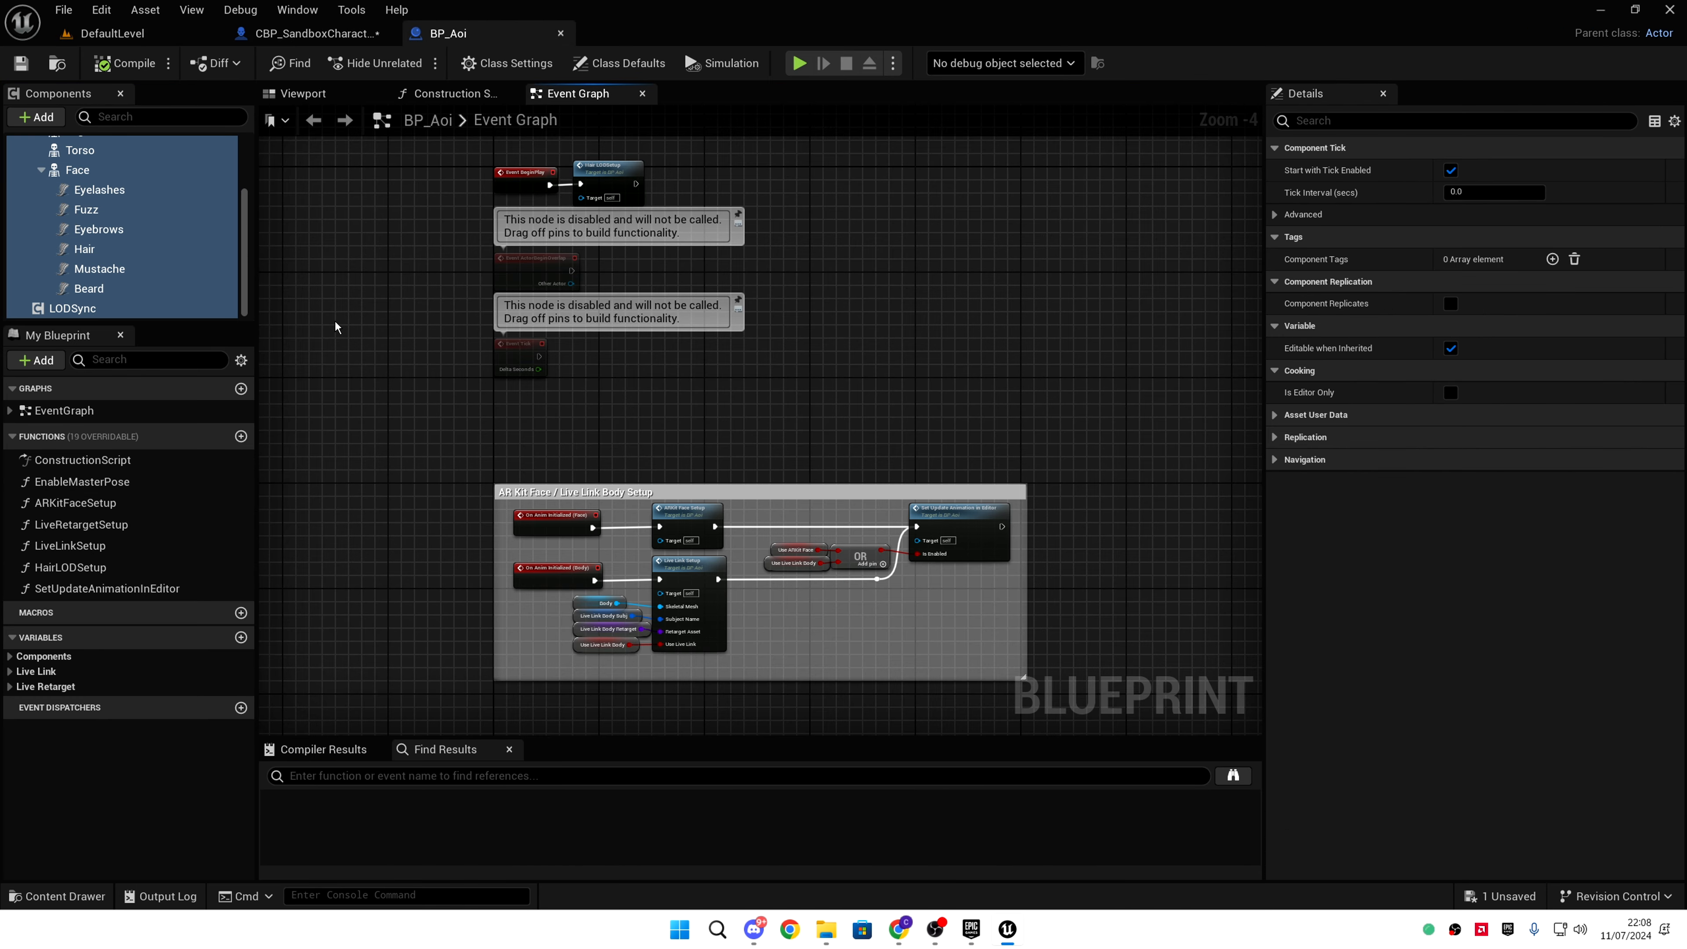
click(312, 34)
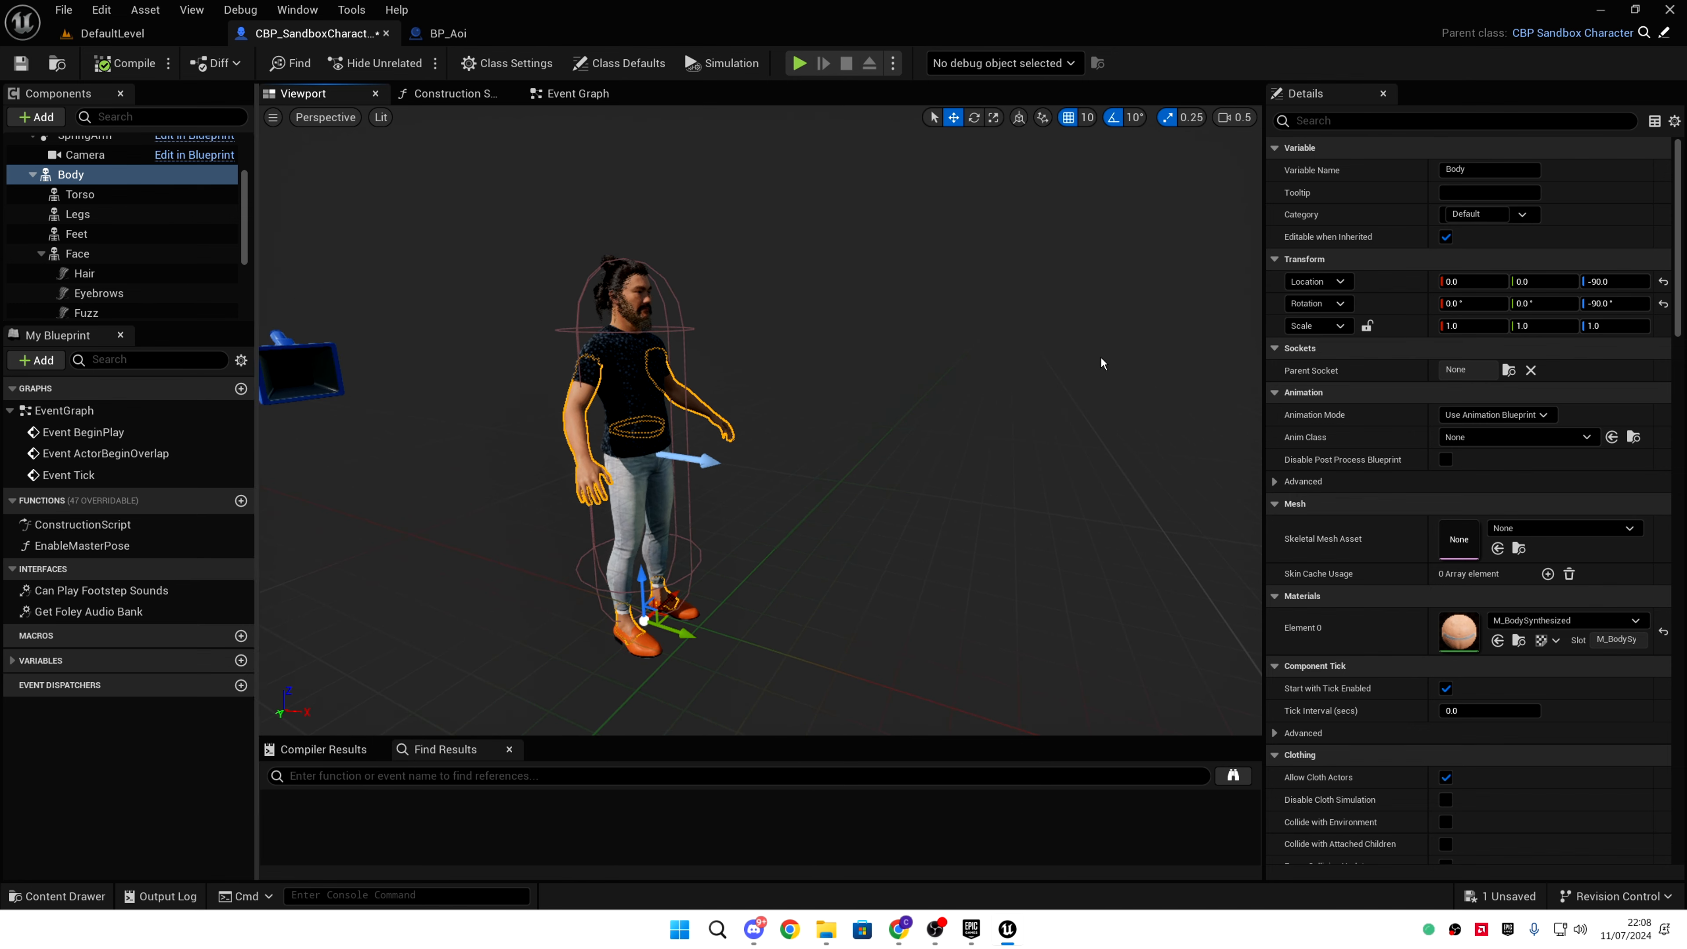
- Set Body's Anim Class to ABP_GenericRetarget and recompile the character Blueprint
click(1540, 436)
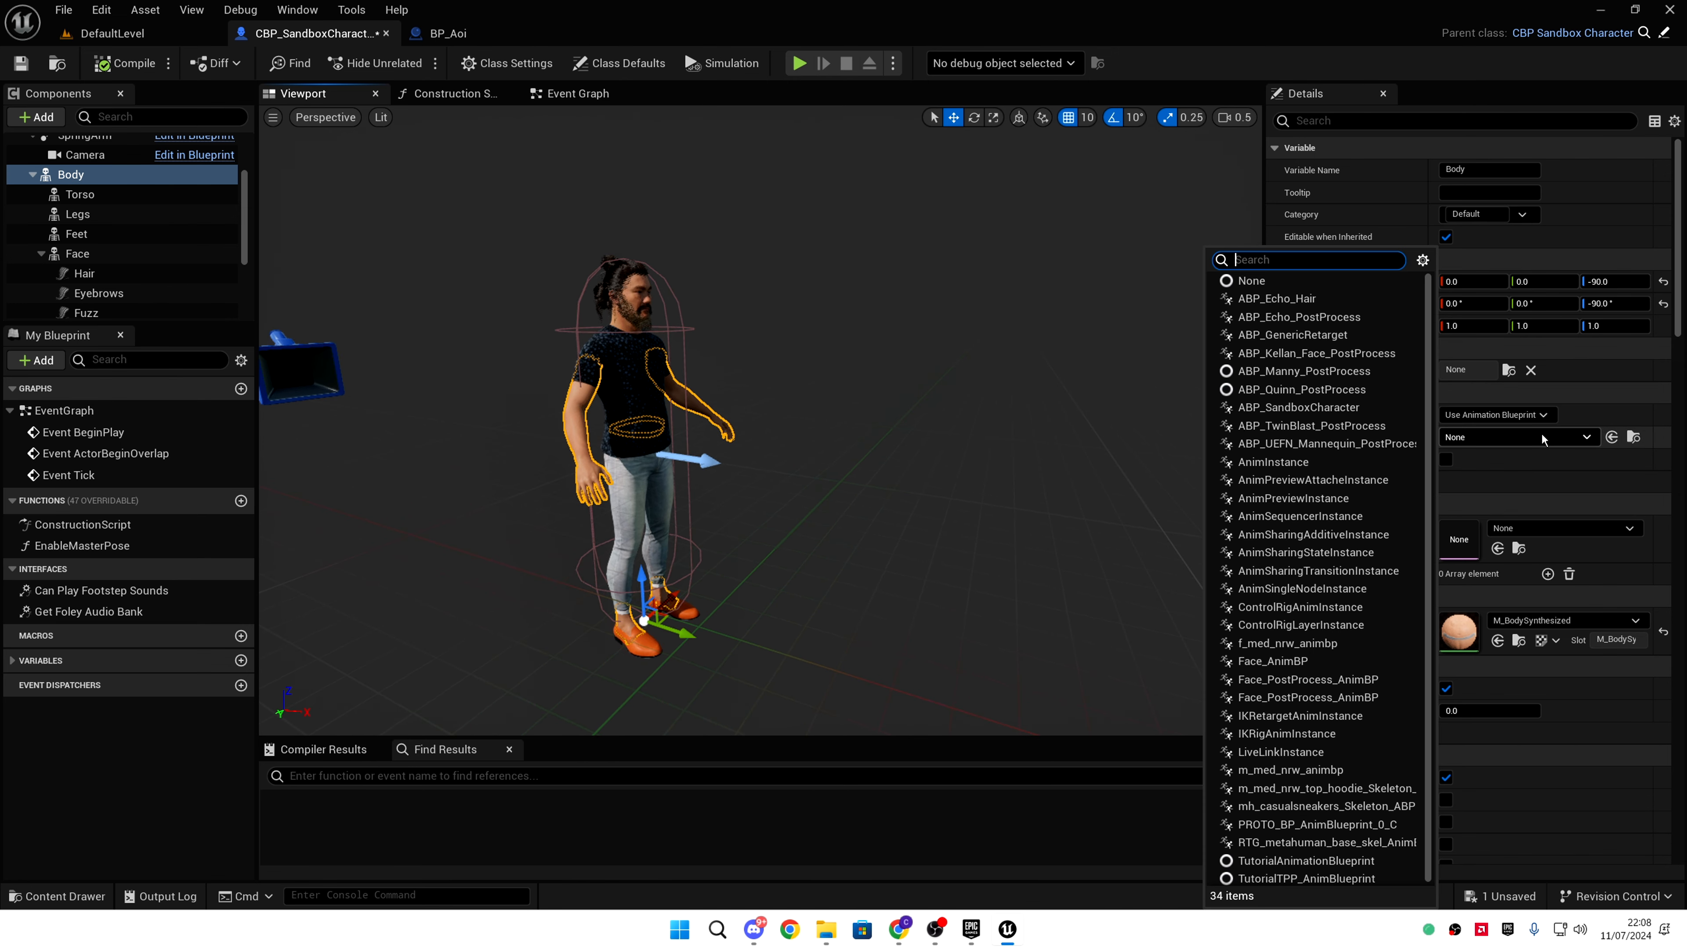
text(abp_g)
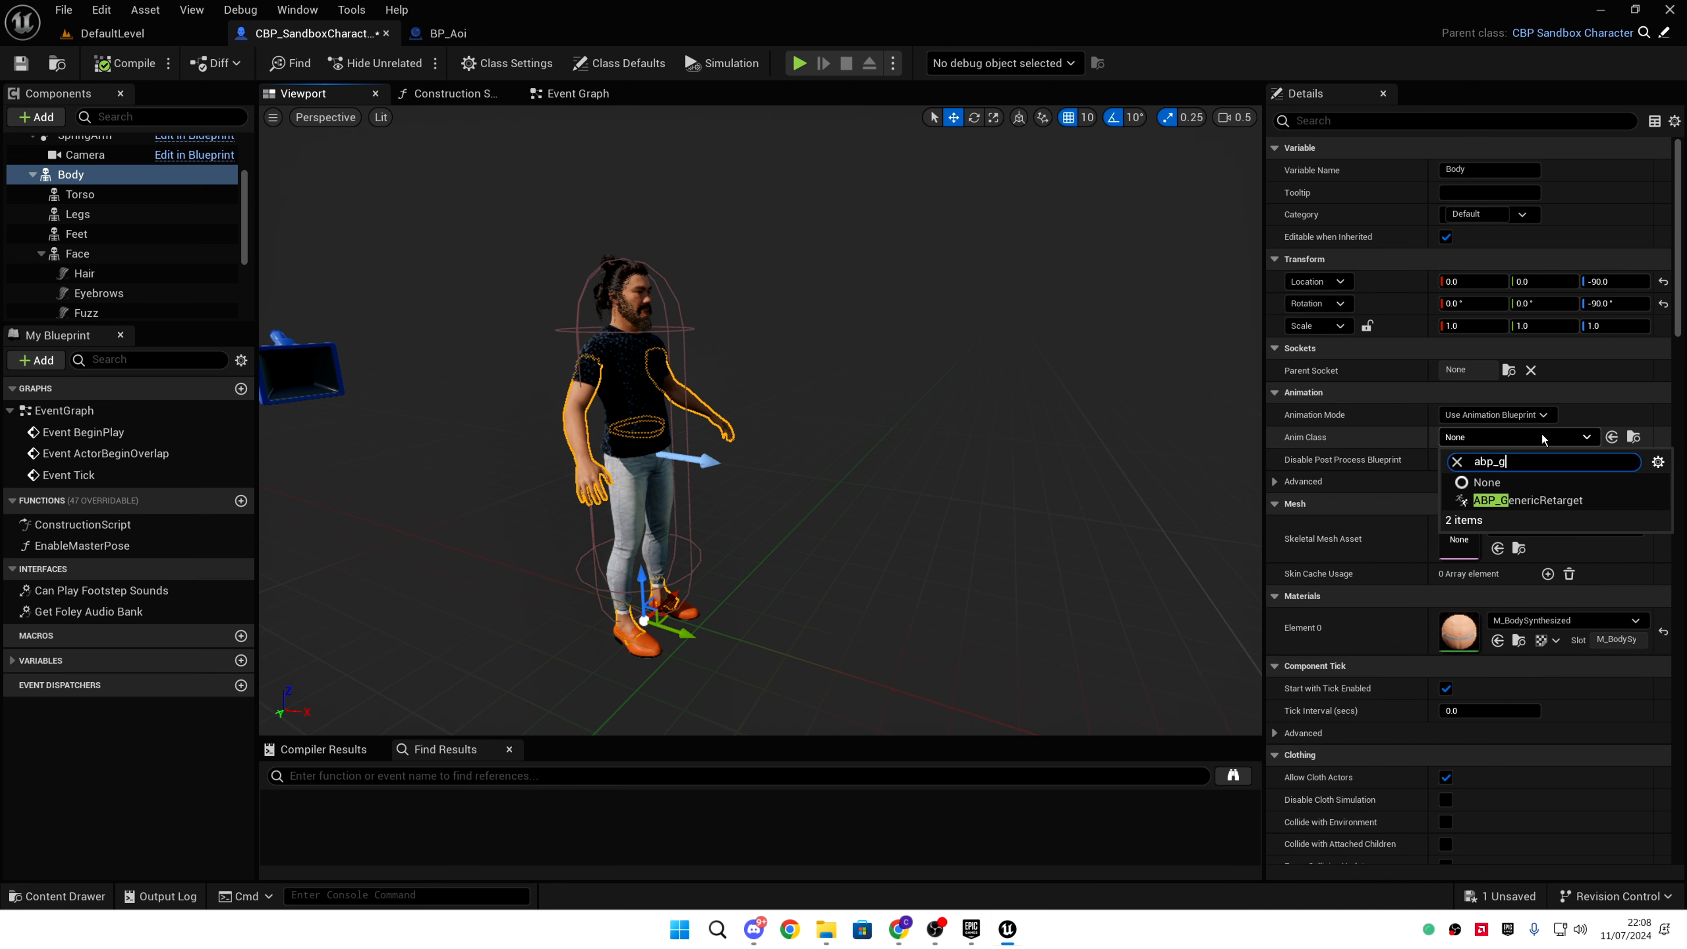
click(1468, 500)
click(118, 66)
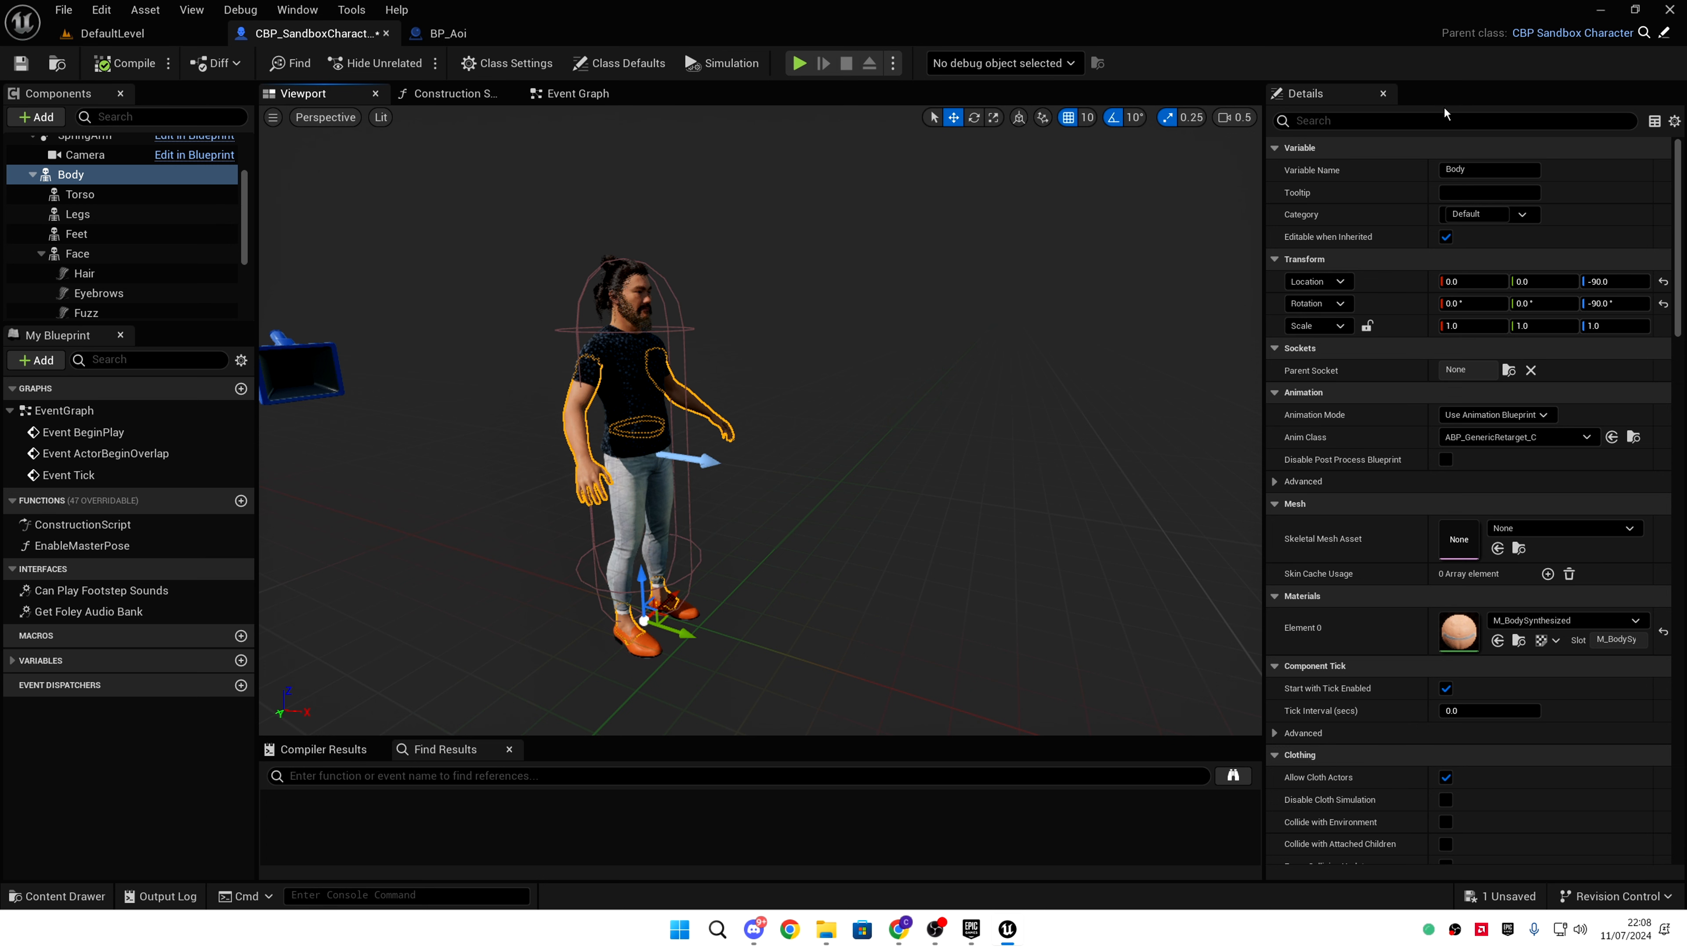
click(1455, 121)
- Add a Component Tags element to Body and type RTG_UEFN_to_Metahuman into it
text(tag)
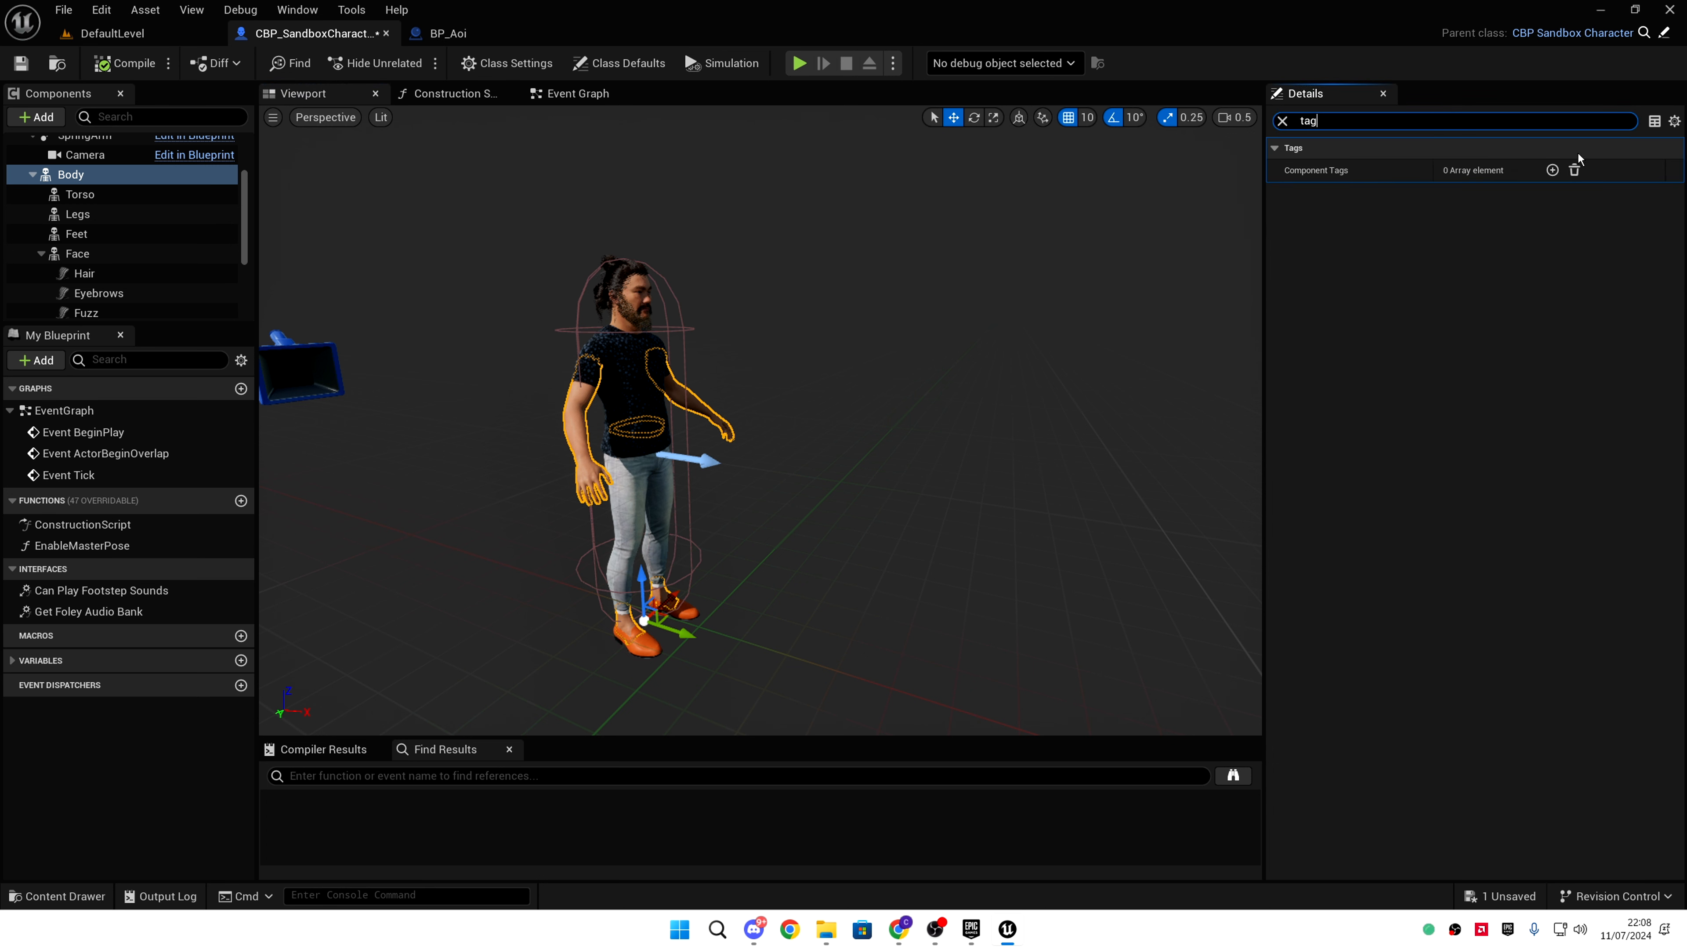
click(1552, 170)
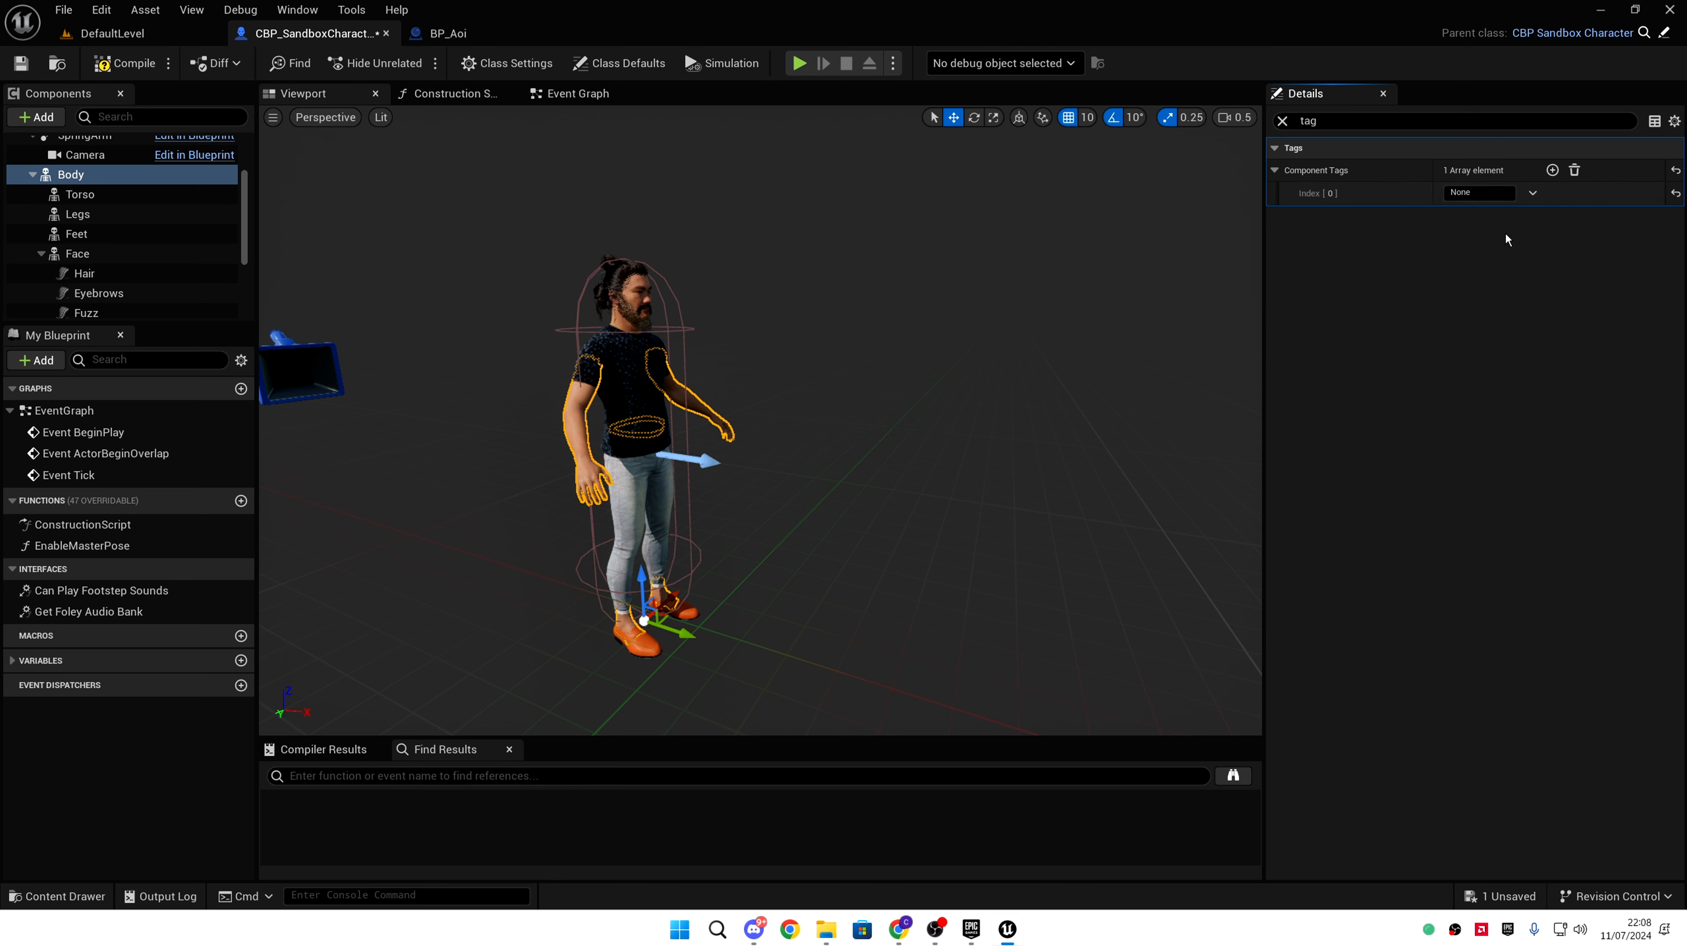
click(1509, 198)
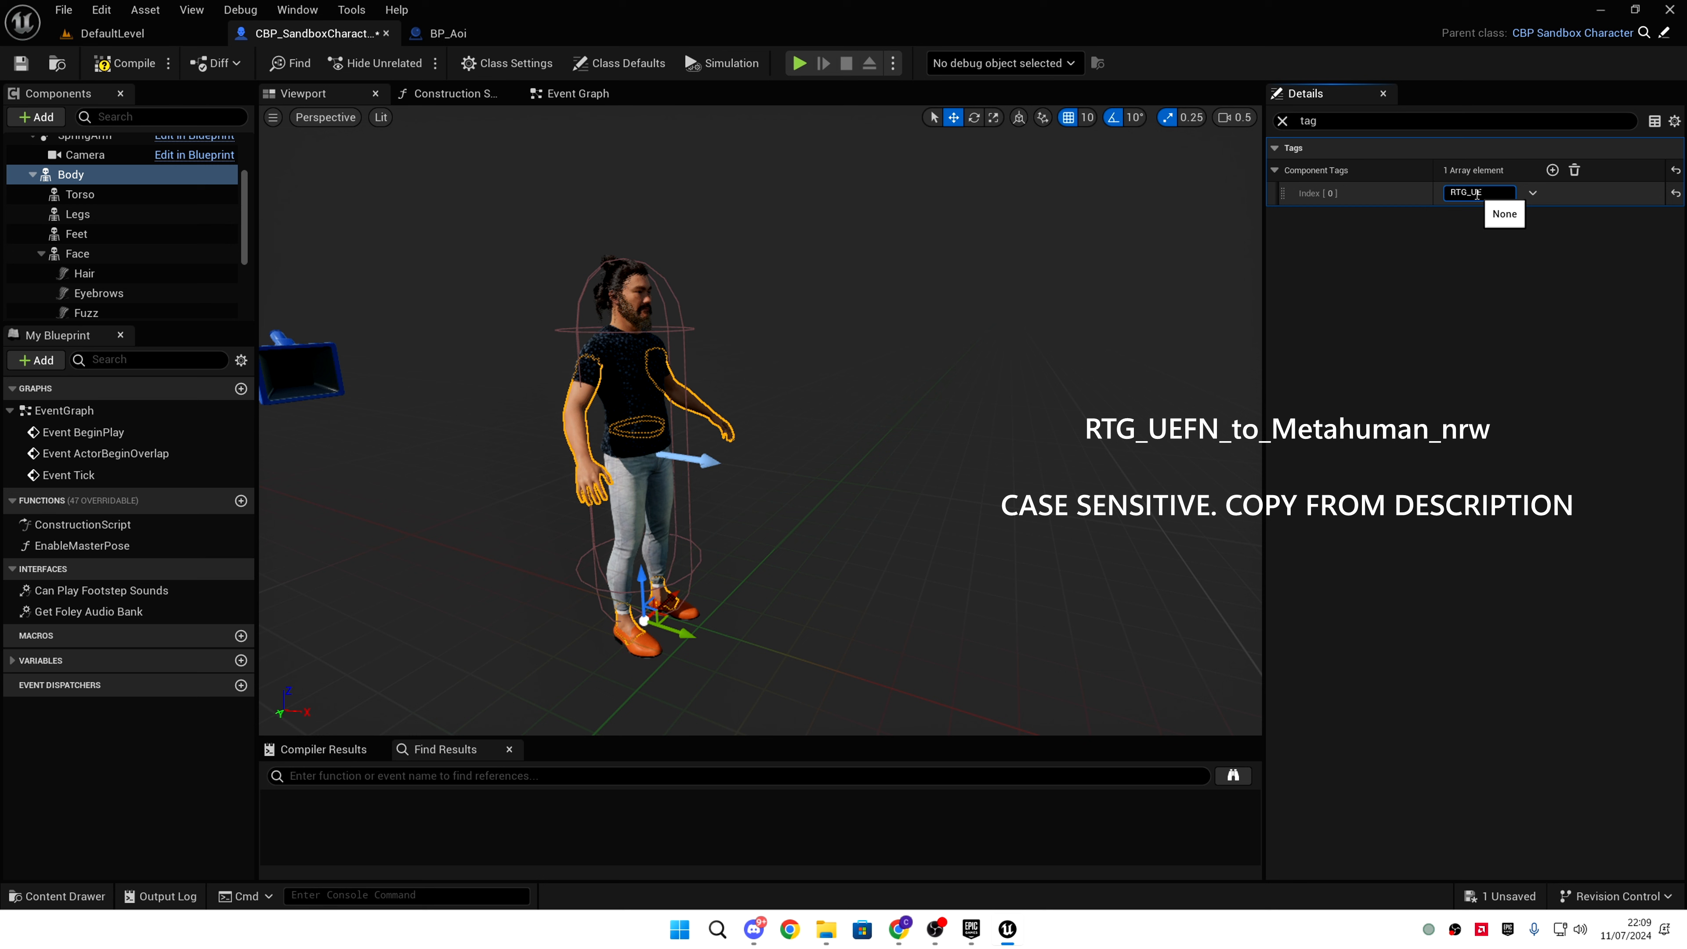
text(FN_to_)
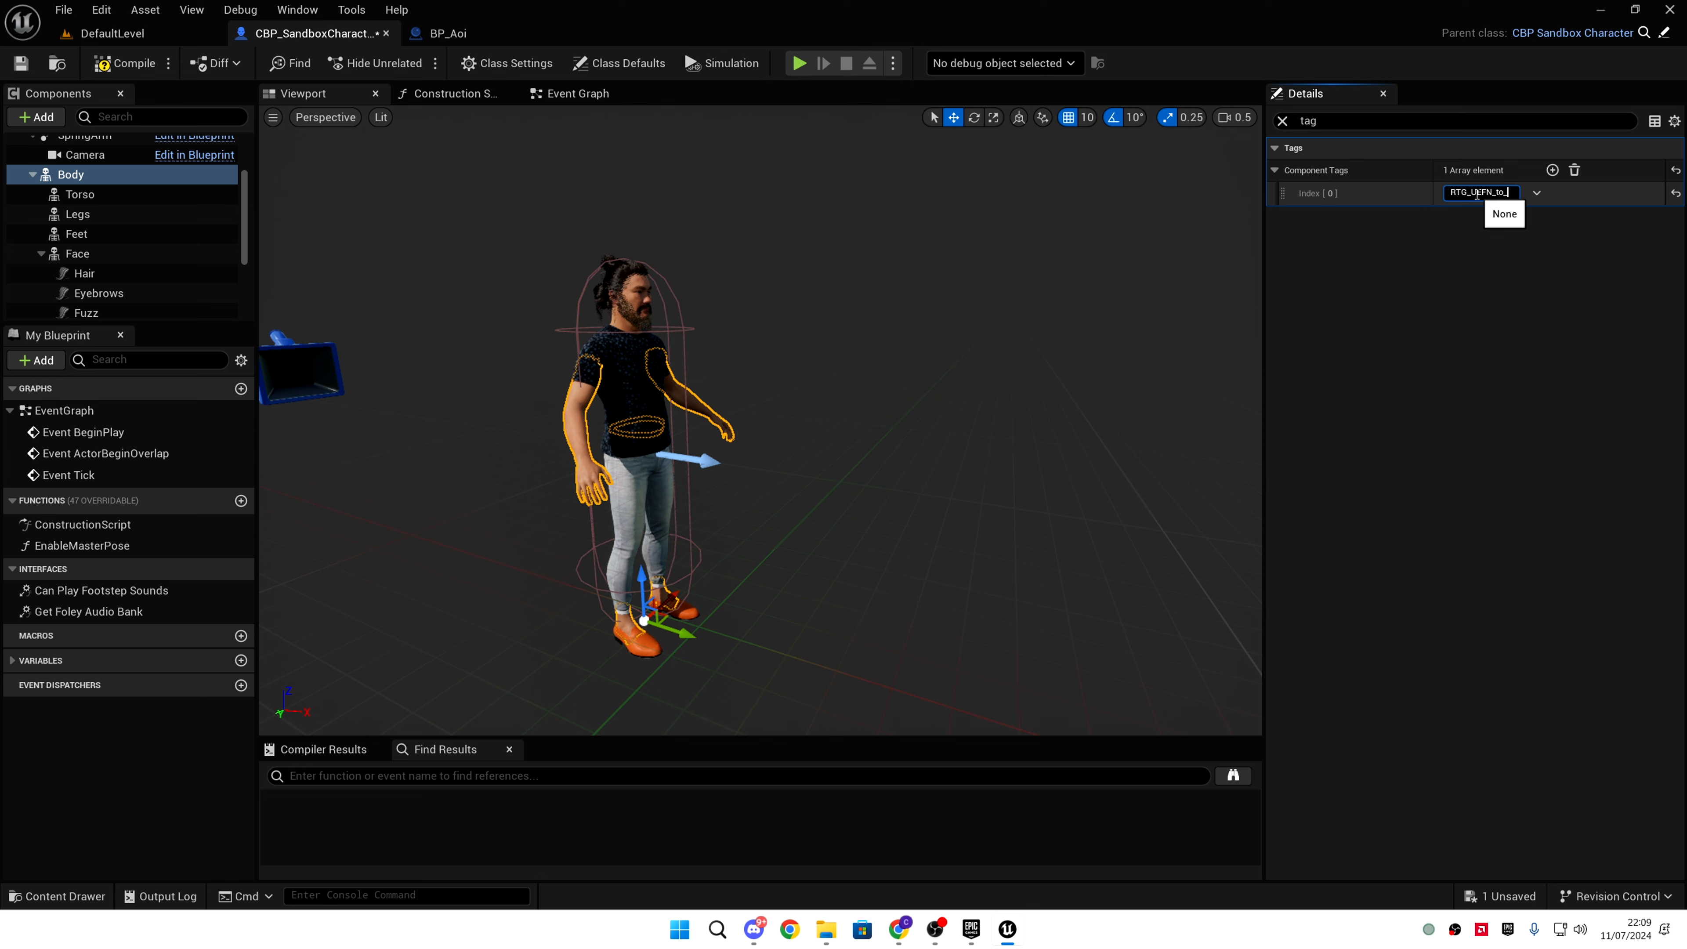
text(Metahuman)
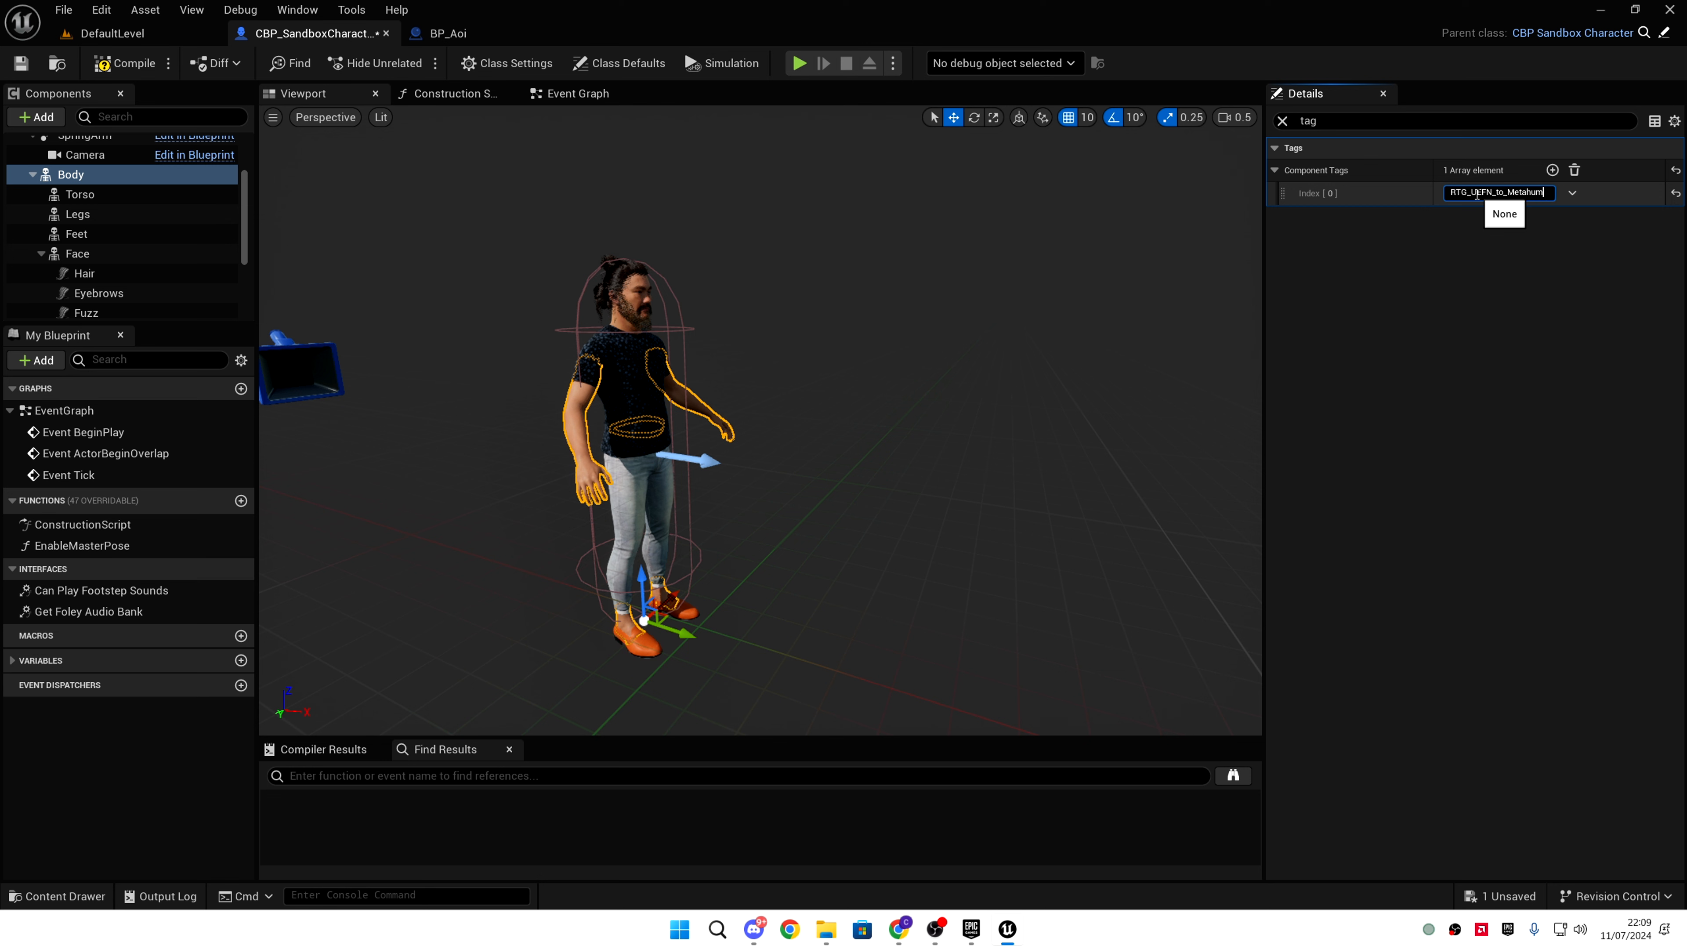